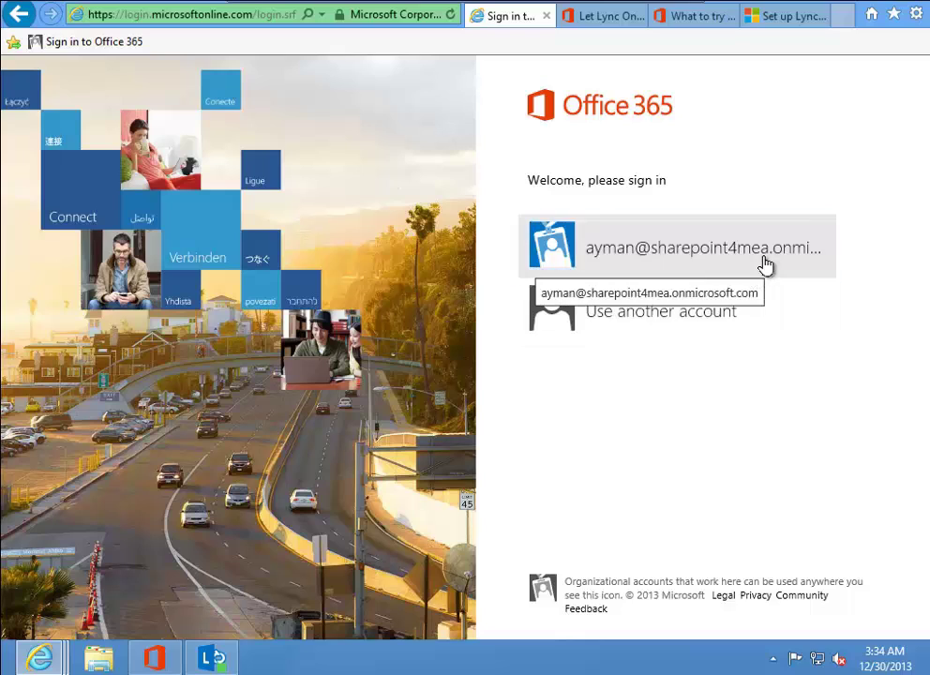
Sign in to Office 365 with the saved organizational account and its password.
{"action": "left_click", "coordinate": [765, 265]}
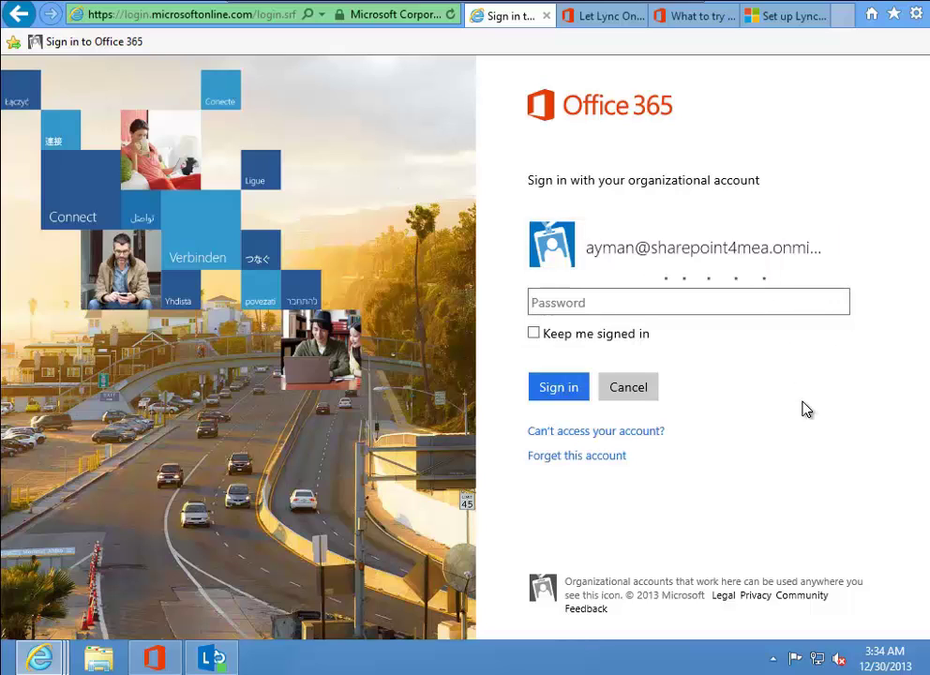
{"action": "type", "text": "••••••••••••"}
{"action": "left_click", "coordinate": [562, 396]}
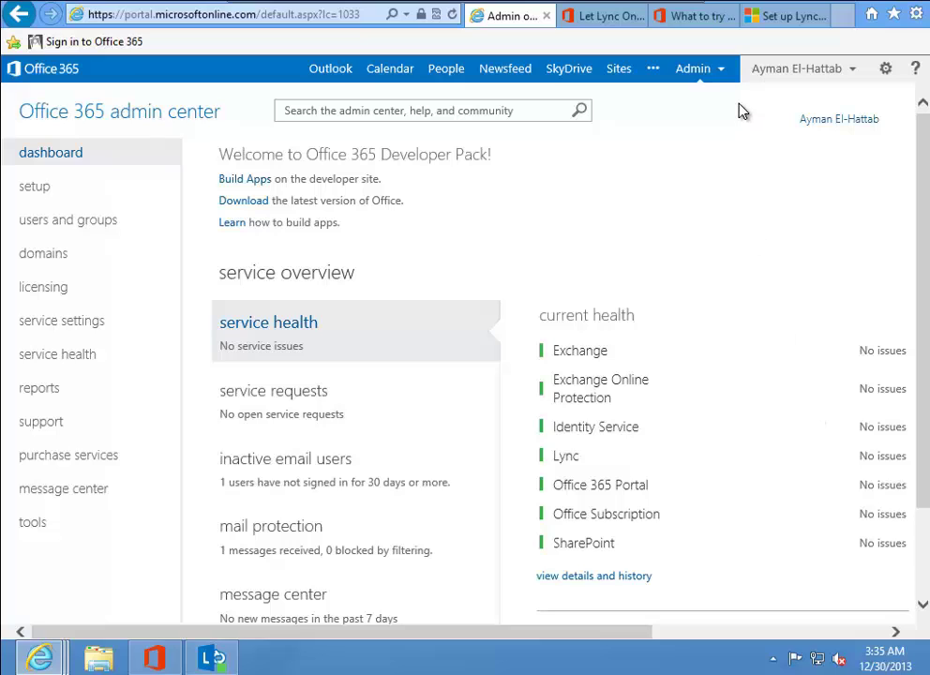
In the Lync admin center's external communications, set external access to 'On only for allowed domains'.
{"action": "left_click", "coordinate": [721, 80]}
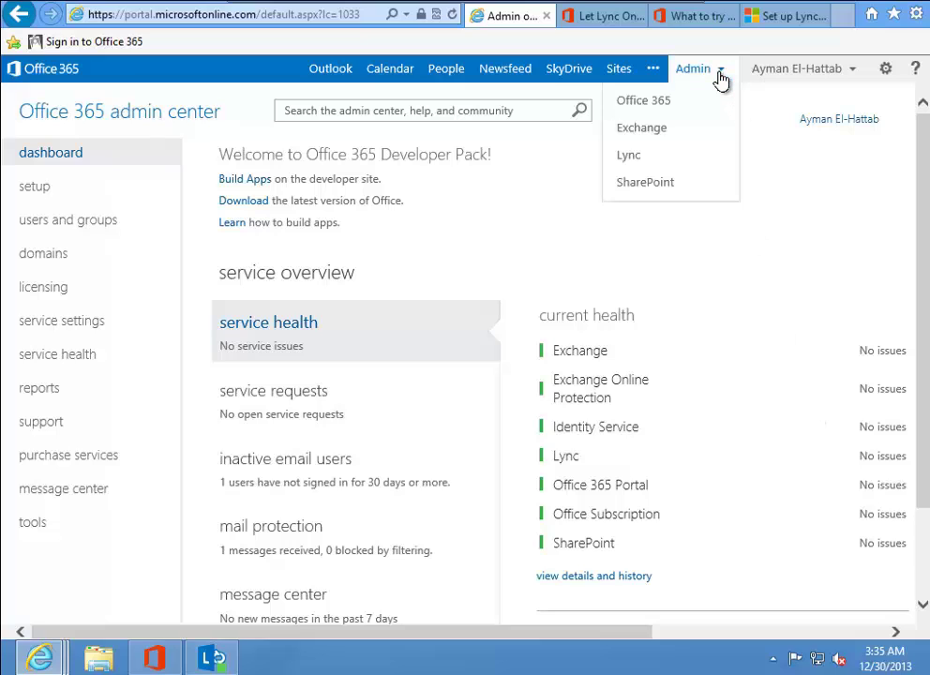
{"action": "left_click", "coordinate": [653, 159]}
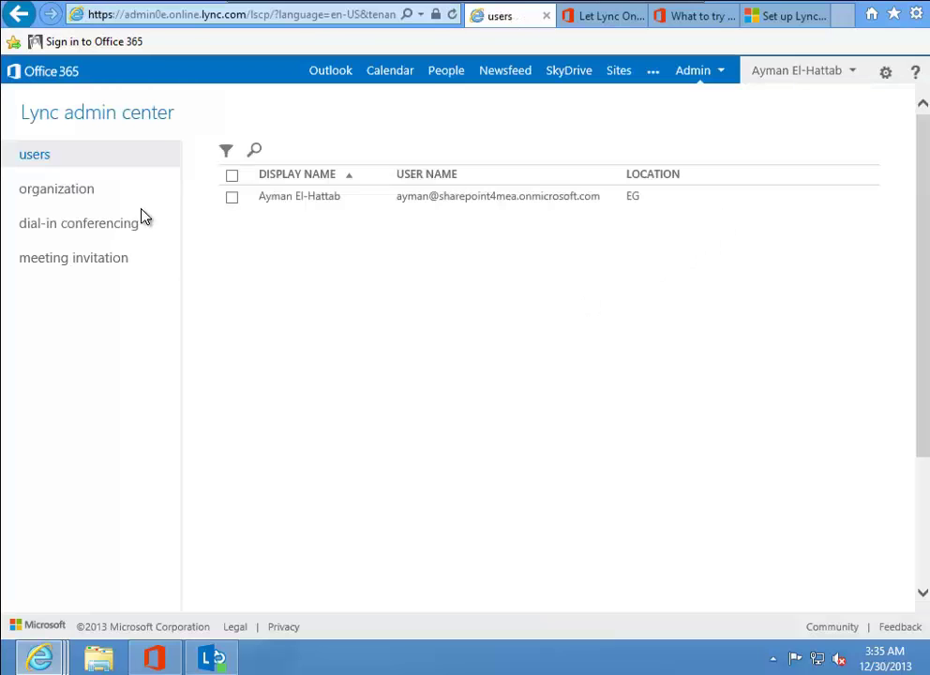
{"action": "left_click", "coordinate": [62, 198]}
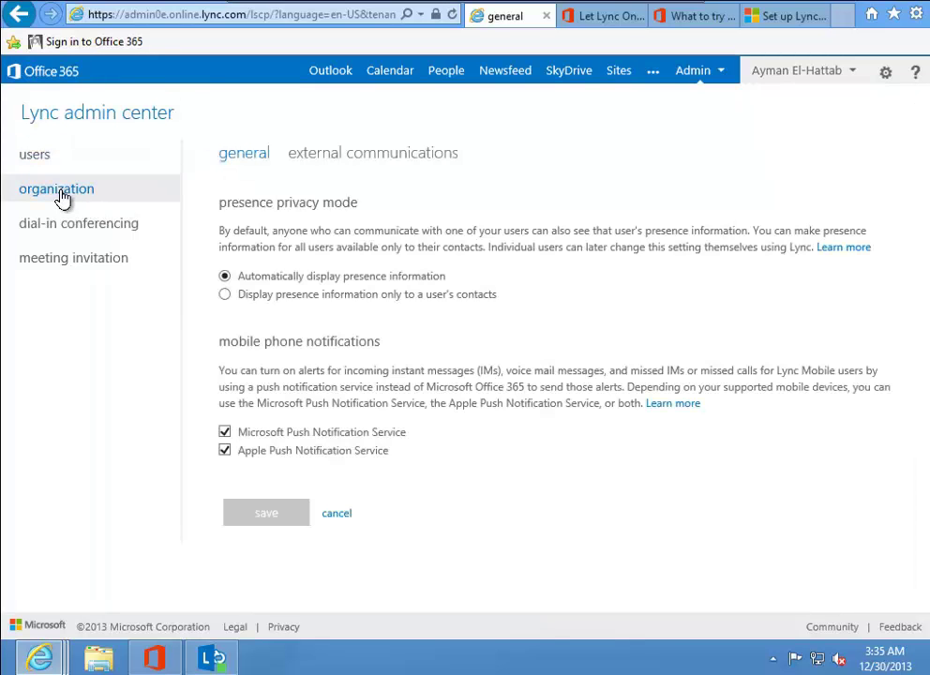
{"action": "left_click", "coordinate": [339, 154]}
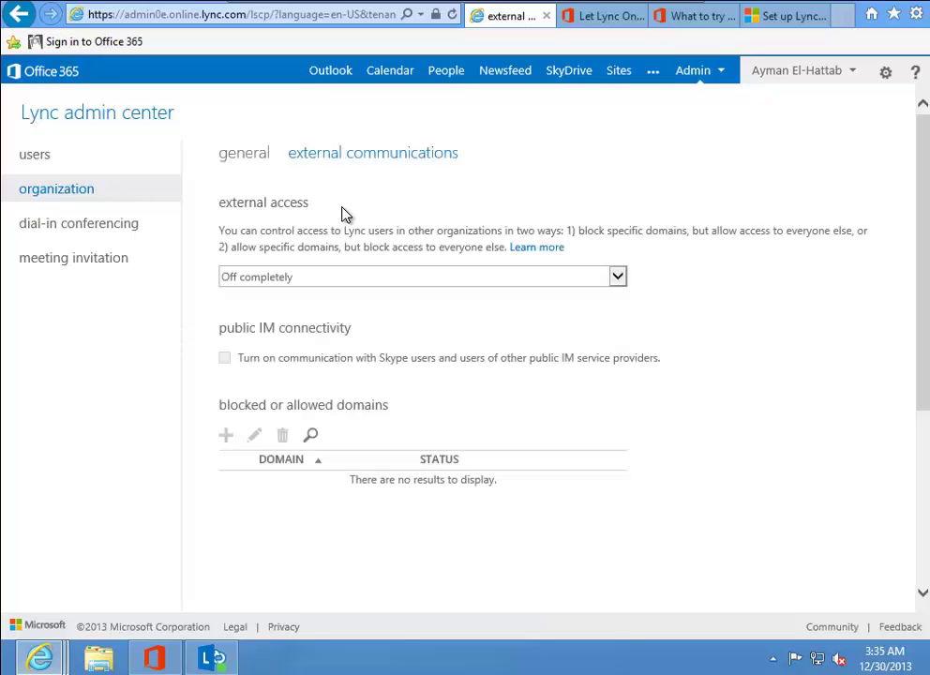
{"action": "left_click", "coordinate": [323, 276]}
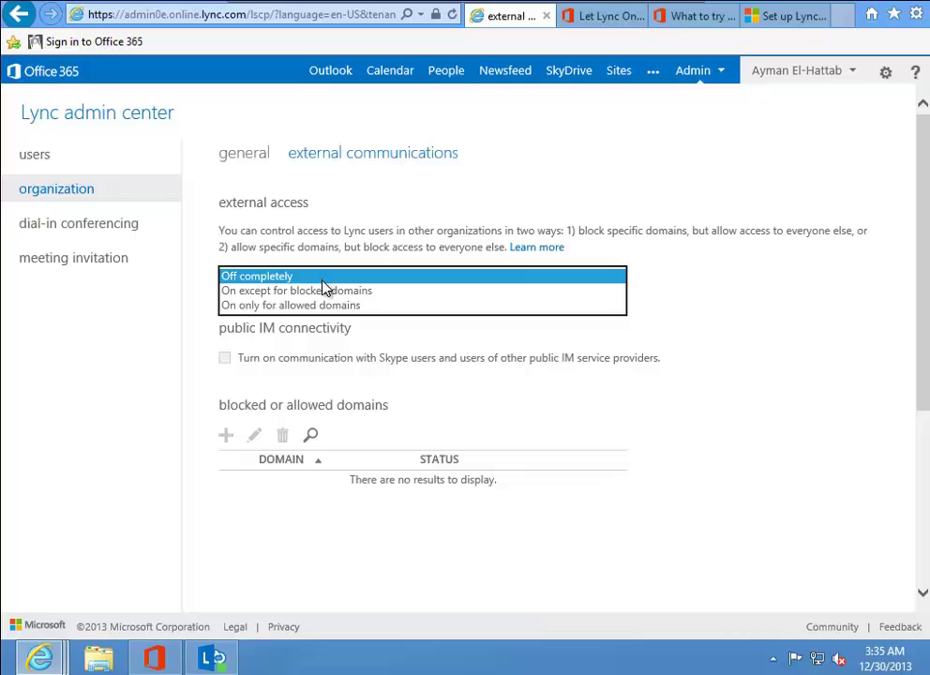
{"action": "left_click", "coordinate": [315, 305]}
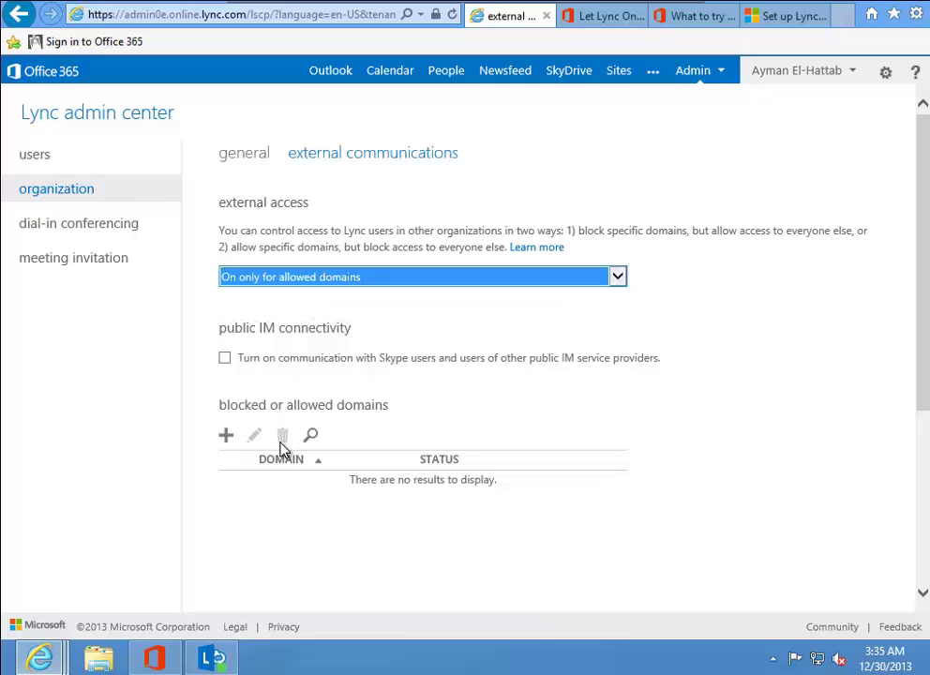
Add contosomea.onmicrosoft.com to the allowed domains list.
{"action": "left_click", "coordinate": [228, 438]}
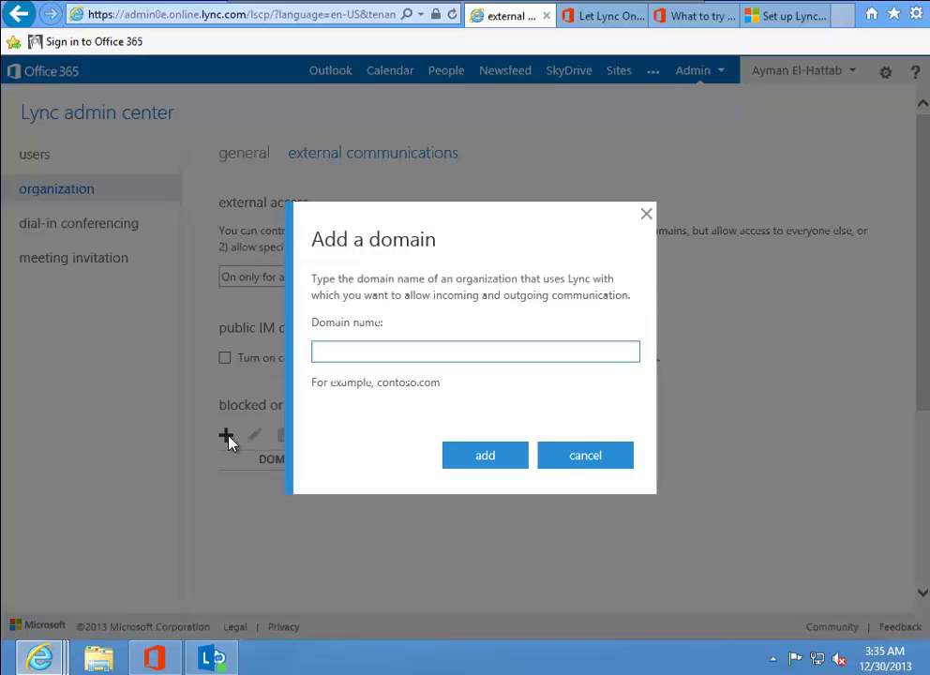
{"action": "type", "text": "contosomea."}
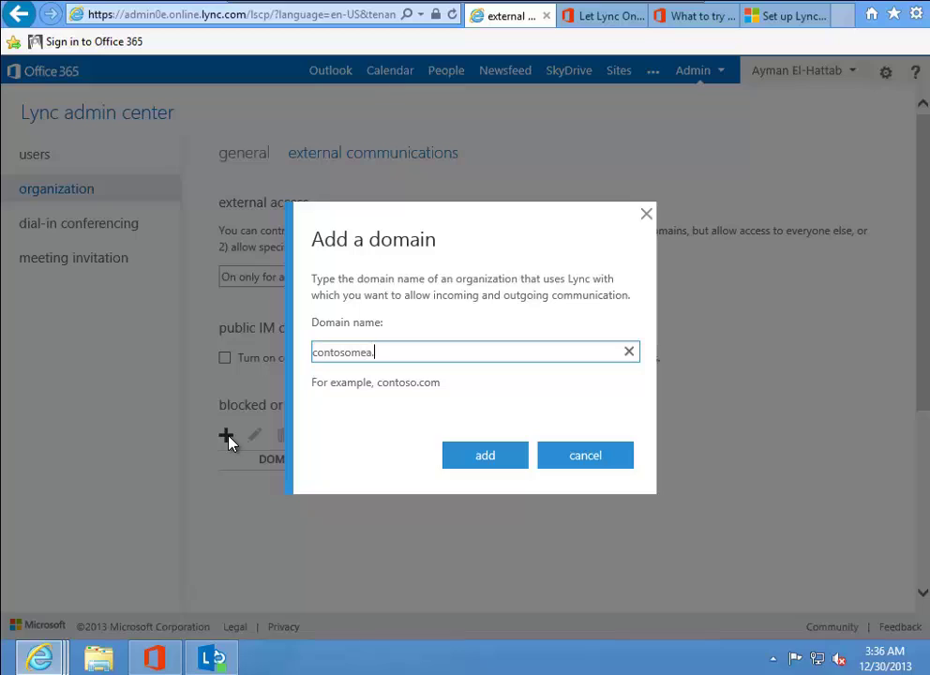
{"action": "type", "text": "onmicrosoft.com"}
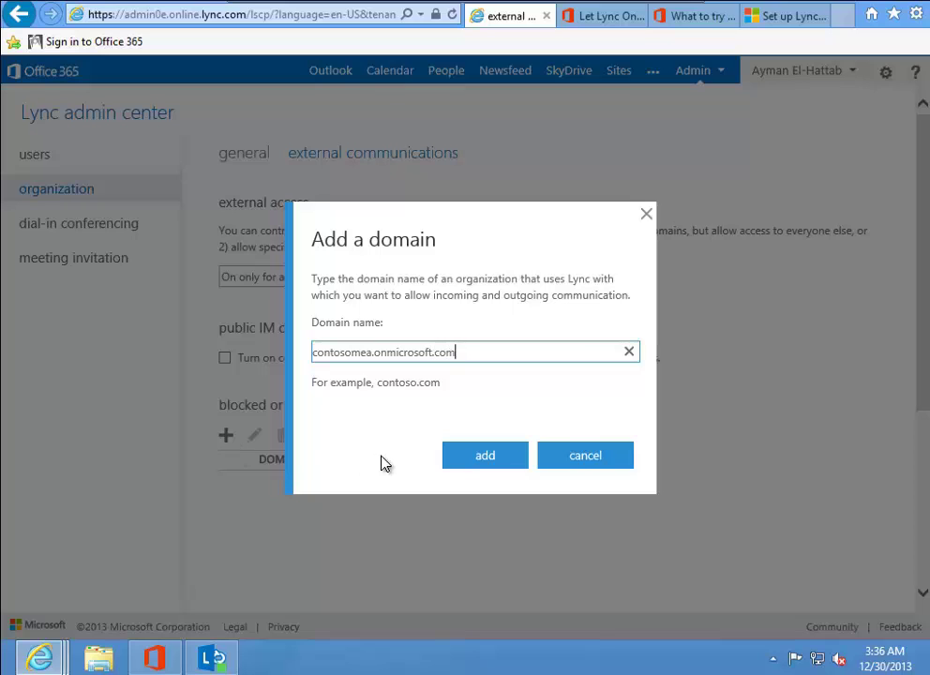
{"action": "left_click", "coordinate": [462, 459]}
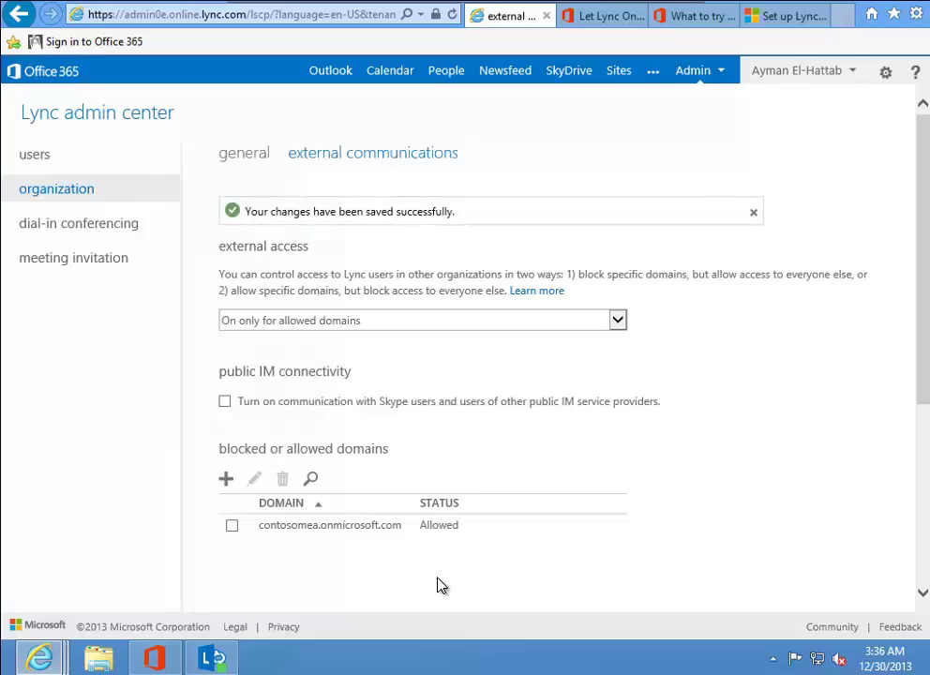
Turn on communication with Skype and other public IM users, then save the settings.
{"action": "left_click", "coordinate": [225, 402]}
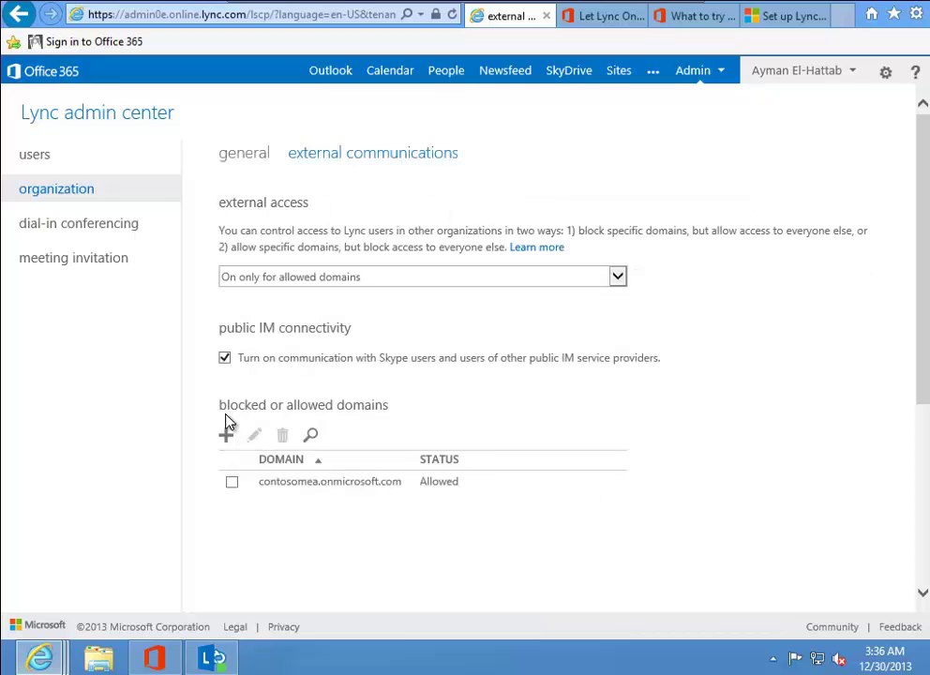
{"action": "left_click", "coordinate": [919, 420]}
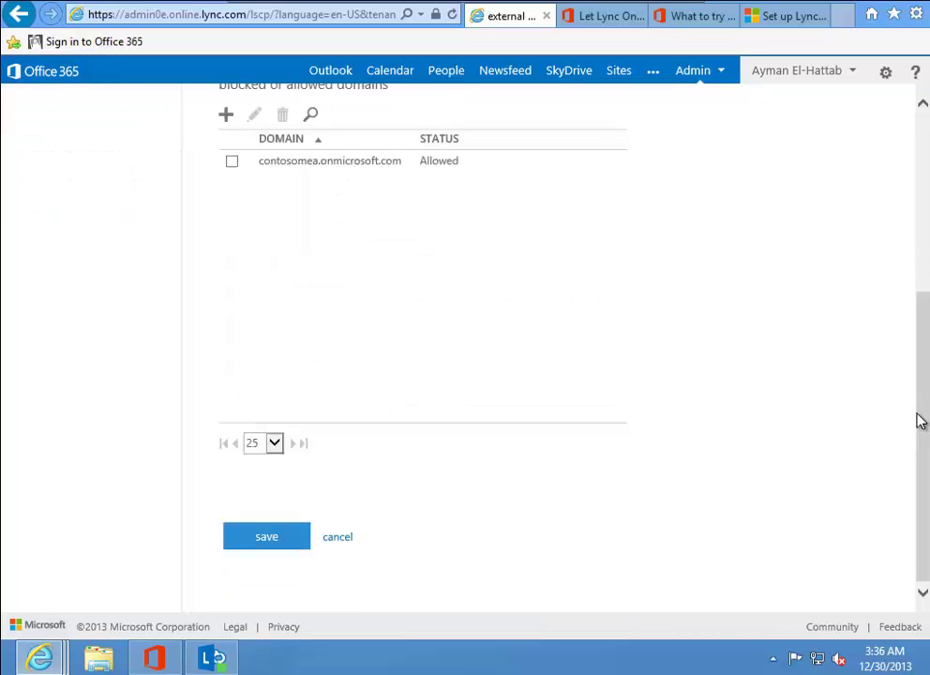
{"action": "left_click", "coordinate": [253, 541]}
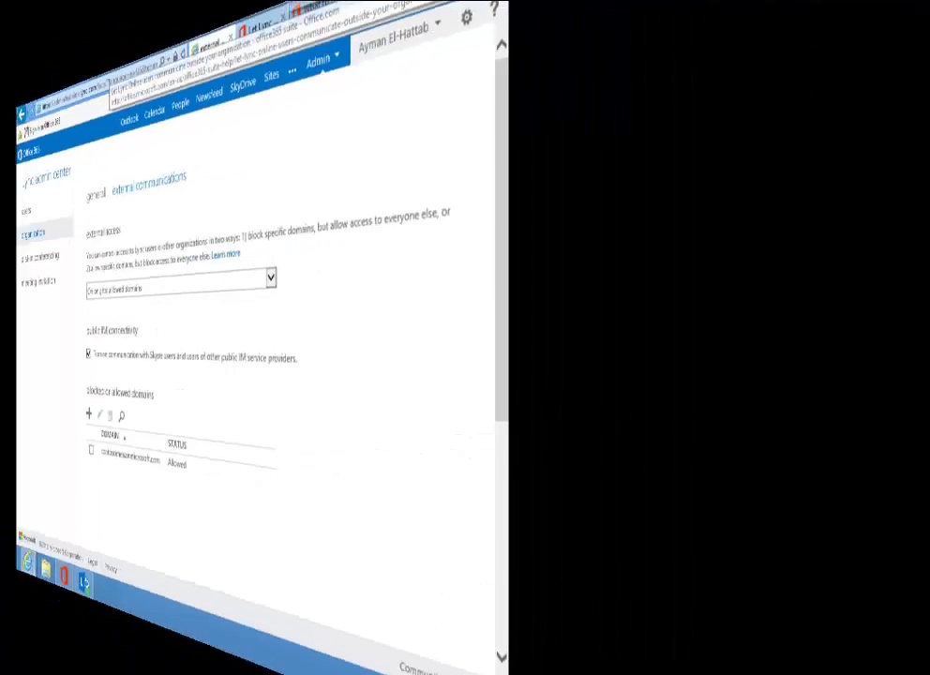
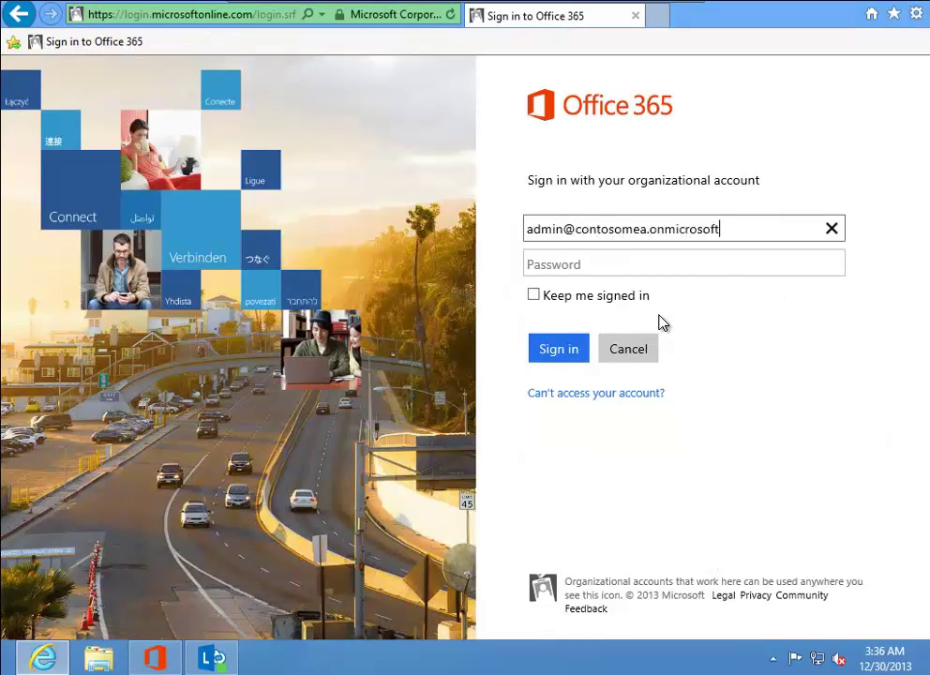
Sign in with the contosomea tenant administrator's user name and password.
{"action": "key", "text": "Tab"}
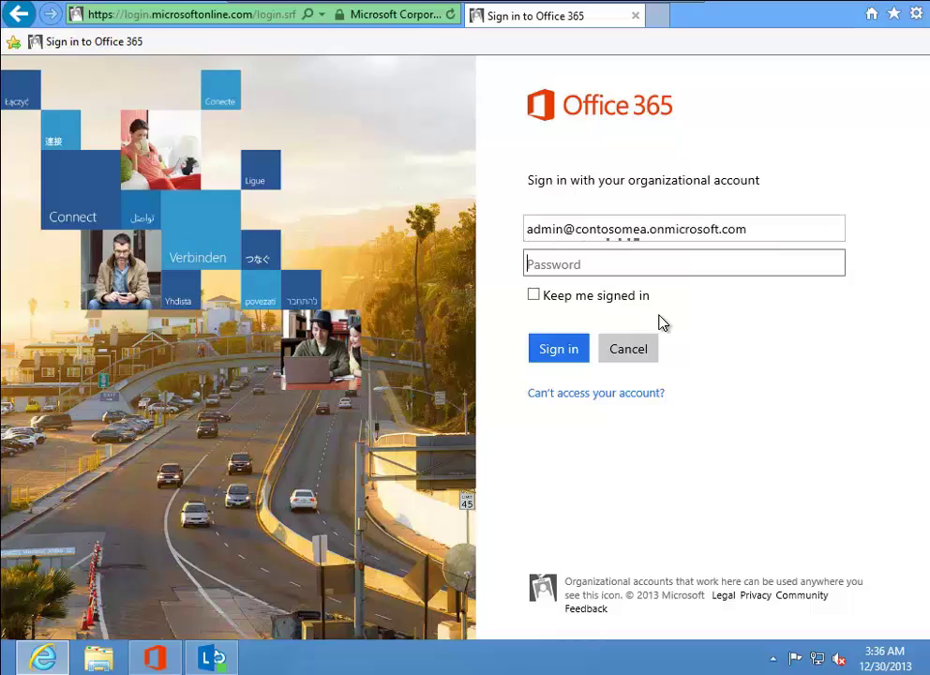
{"action": "type", "text": "**********"}
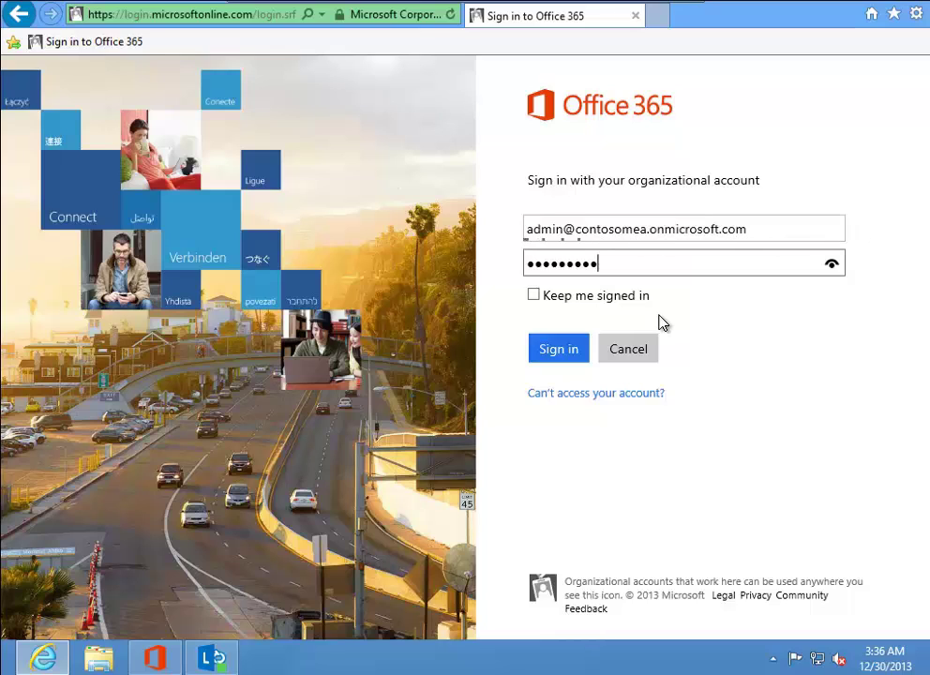
{"action": "left_click", "coordinate": [556, 349]}
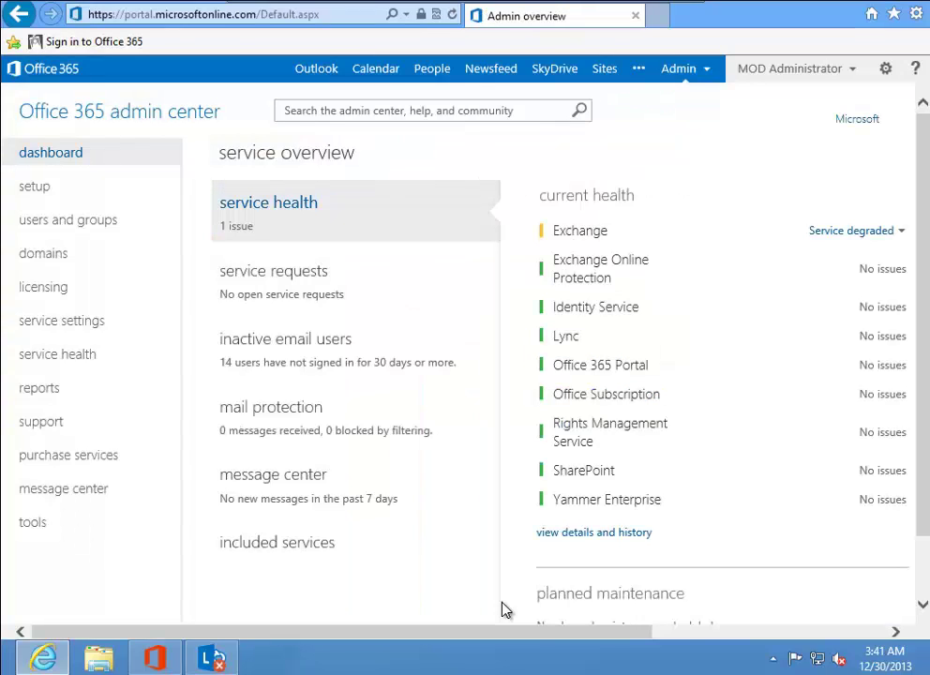
In this tenant's Lync external communications, set external access to 'On only for allowed domains'.
{"action": "left_click", "coordinate": [697, 75]}
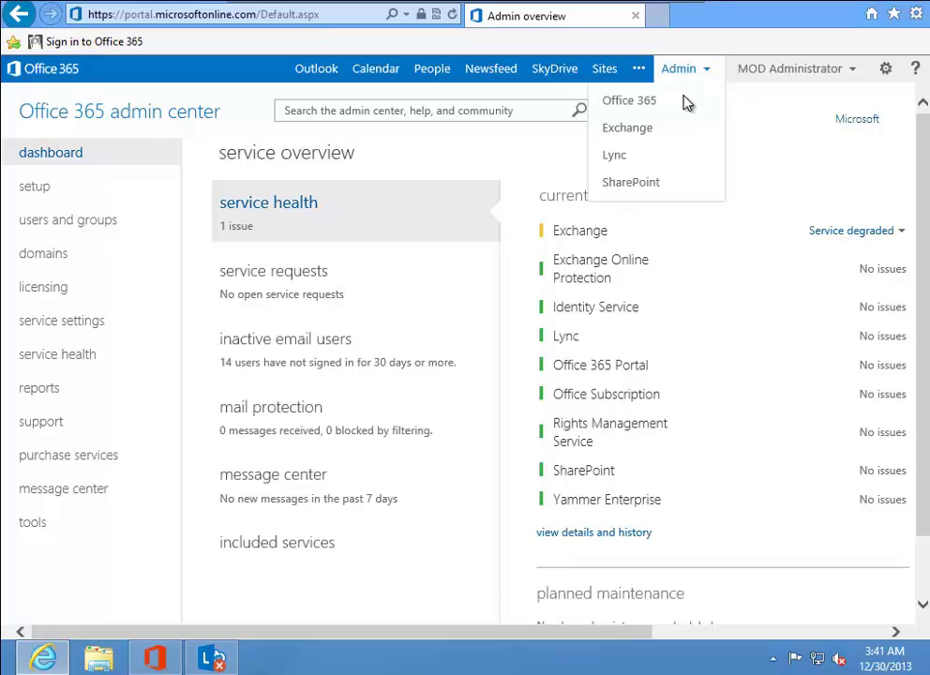
{"action": "left_click", "coordinate": [616, 156]}
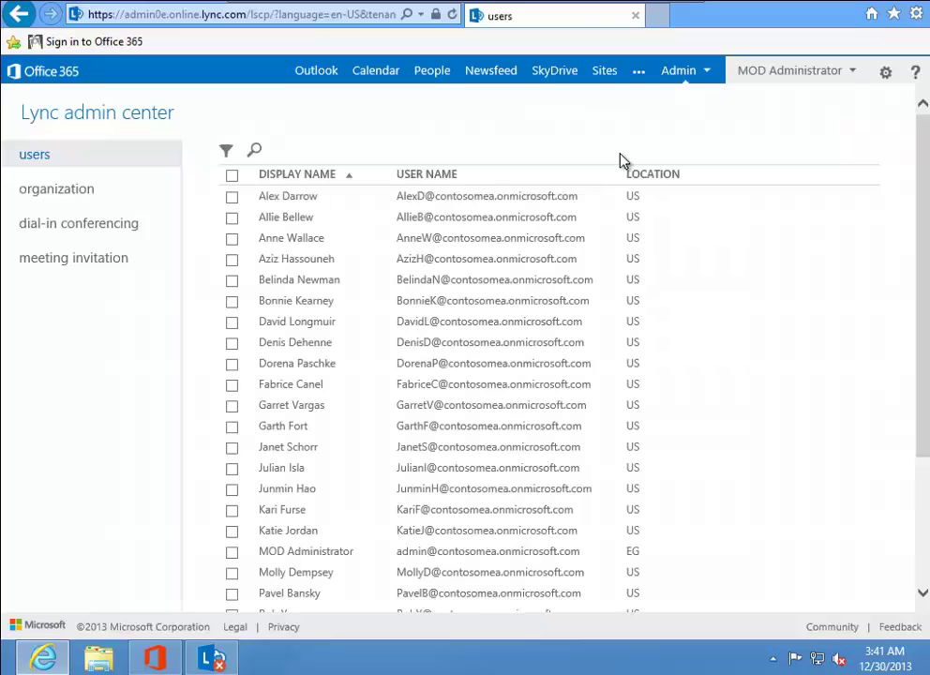
{"action": "left_click", "coordinate": [116, 193]}
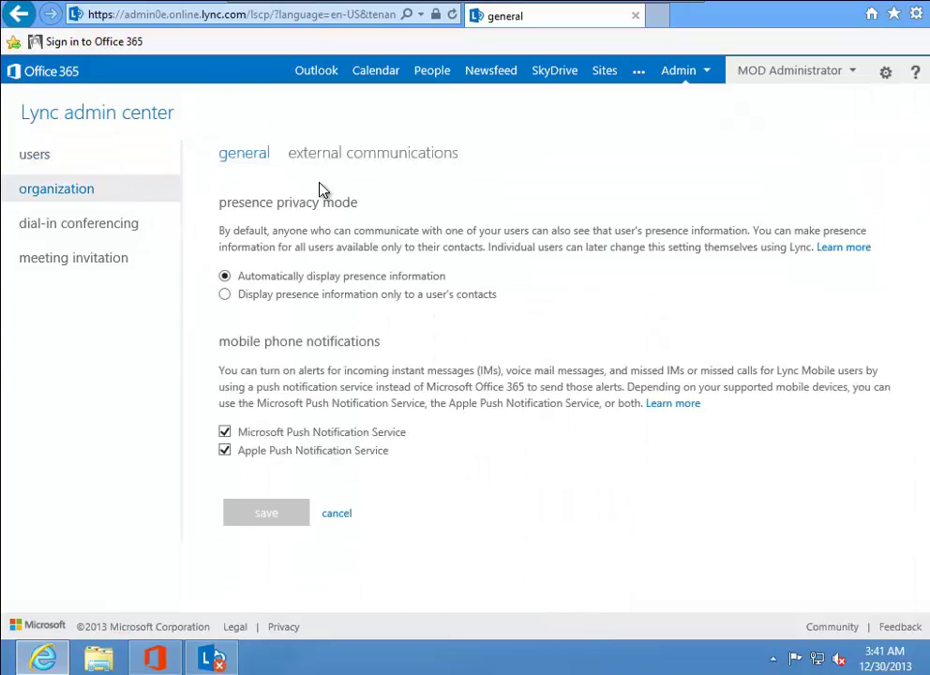
{"action": "left_click", "coordinate": [350, 165]}
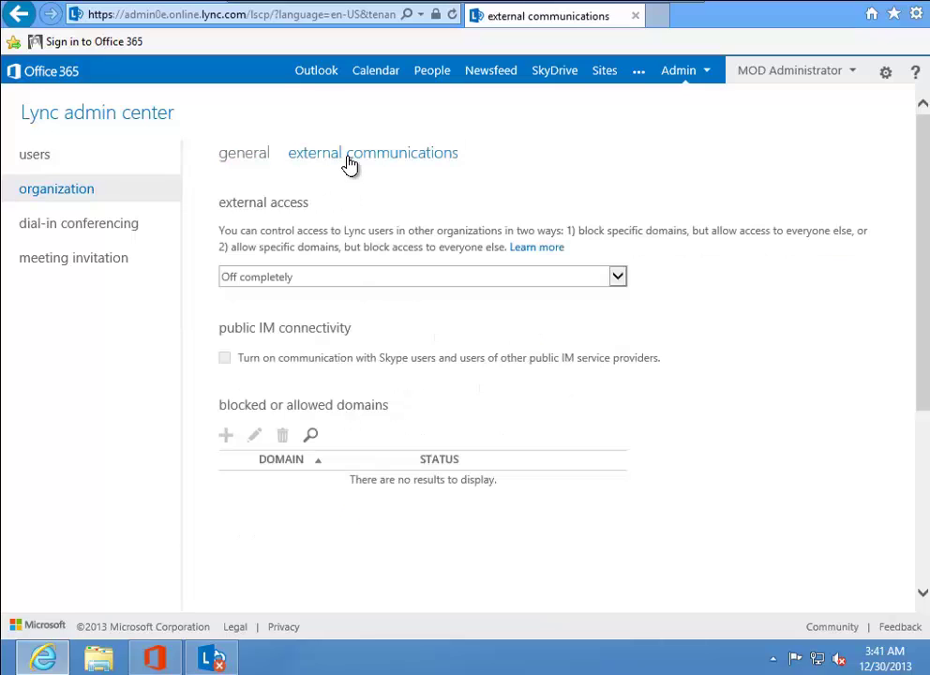
{"action": "left_click", "coordinate": [351, 279]}
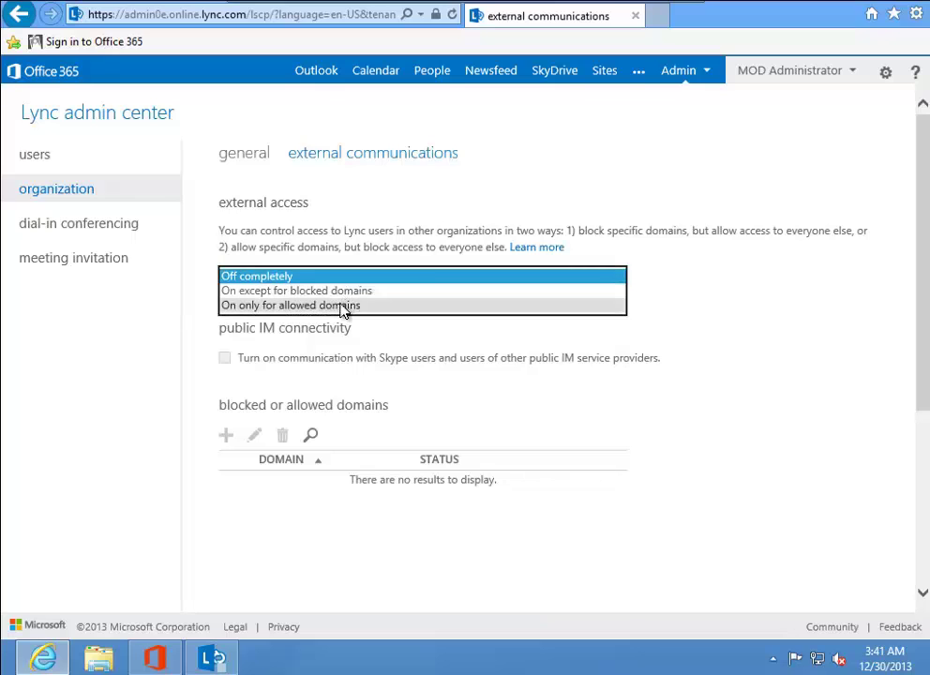
{"action": "left_click", "coordinate": [343, 306]}
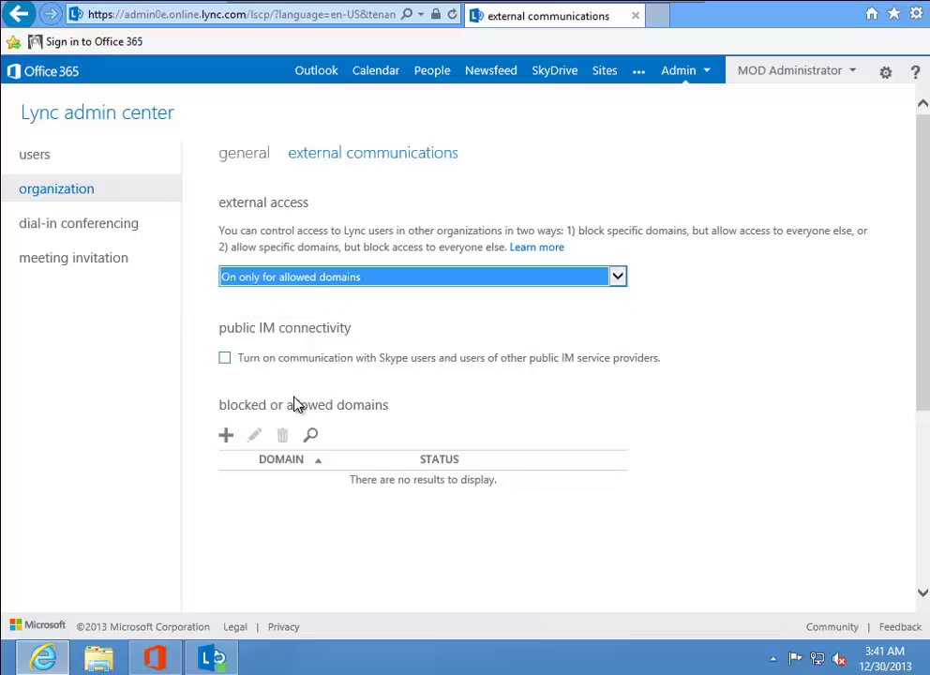
Allow sharepoint4mea.onmicrosoft.com, enable Skype and public IM communication, and save.
{"action": "left_click", "coordinate": [226, 436]}
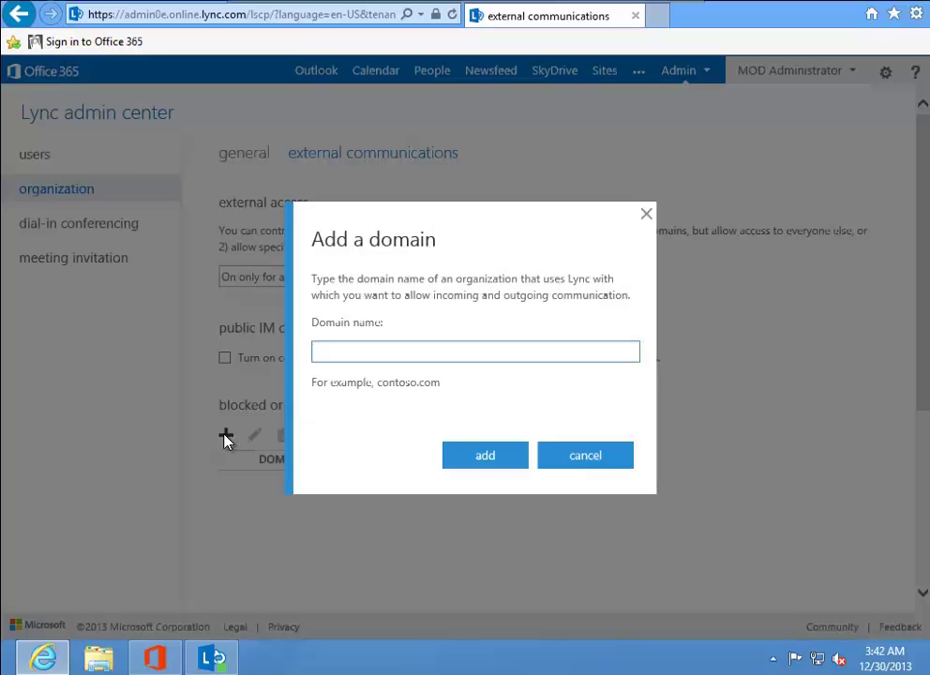
{"action": "type", "text": "sharepoint4me"}
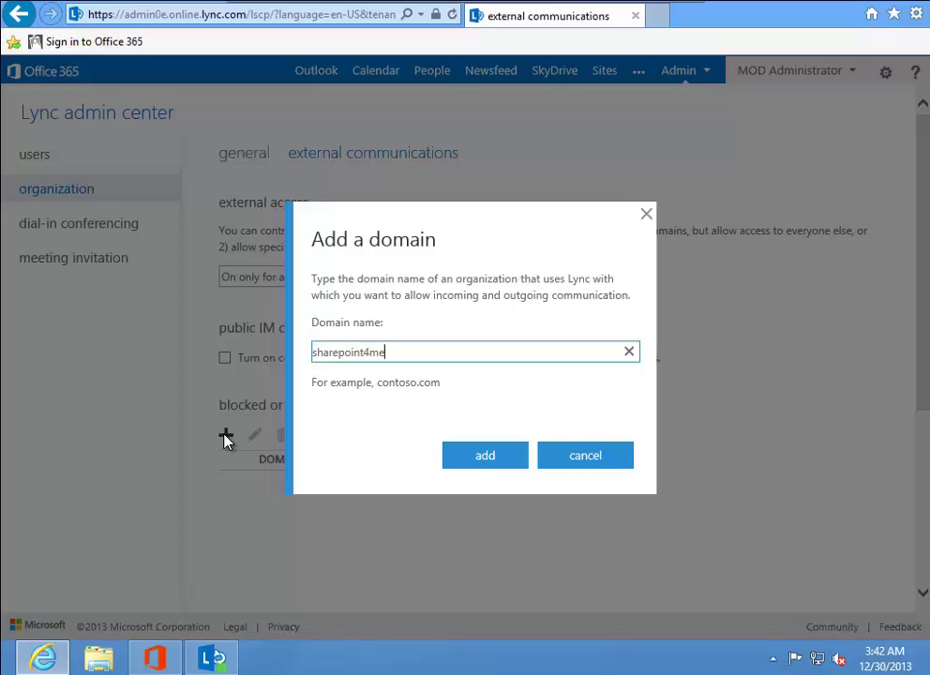
{"action": "type", "text": "a.c"}
{"action": "type", "text": "nmicroso"}
{"action": "type", "text": "ft.com"}
{"action": "left_click", "coordinate": [453, 457]}
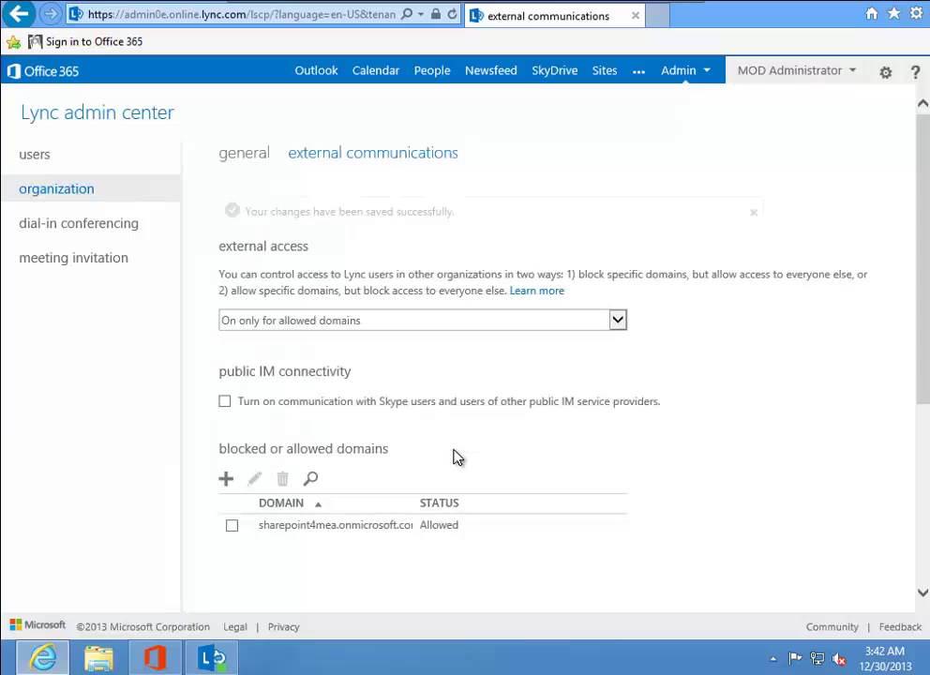
{"action": "left_click", "coordinate": [228, 404]}
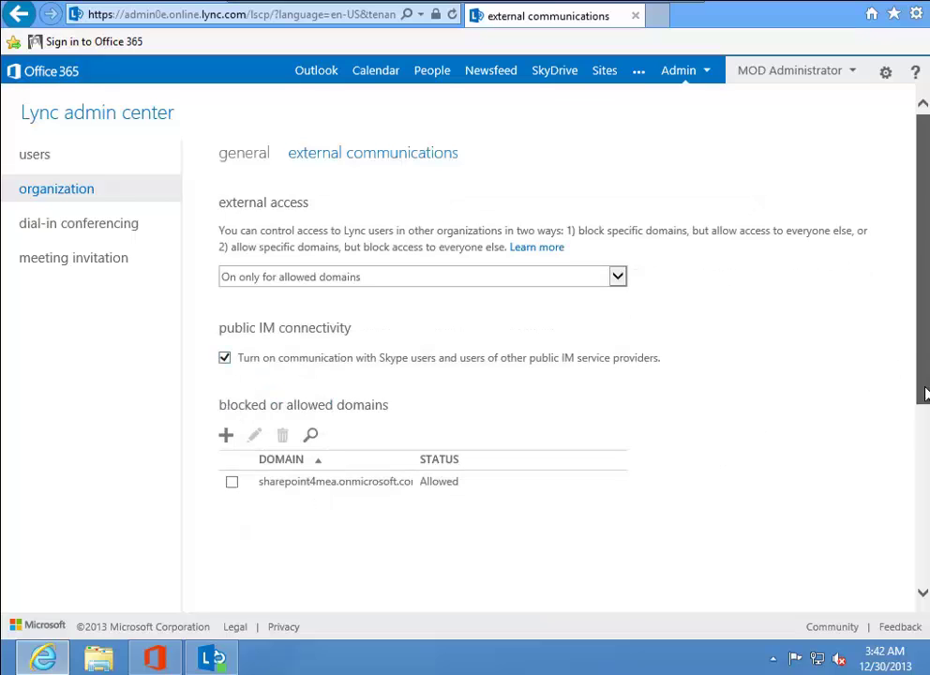
{"action": "left_click_drag", "start_coordinate": [921, 349], "coordinate": [924, 500]}
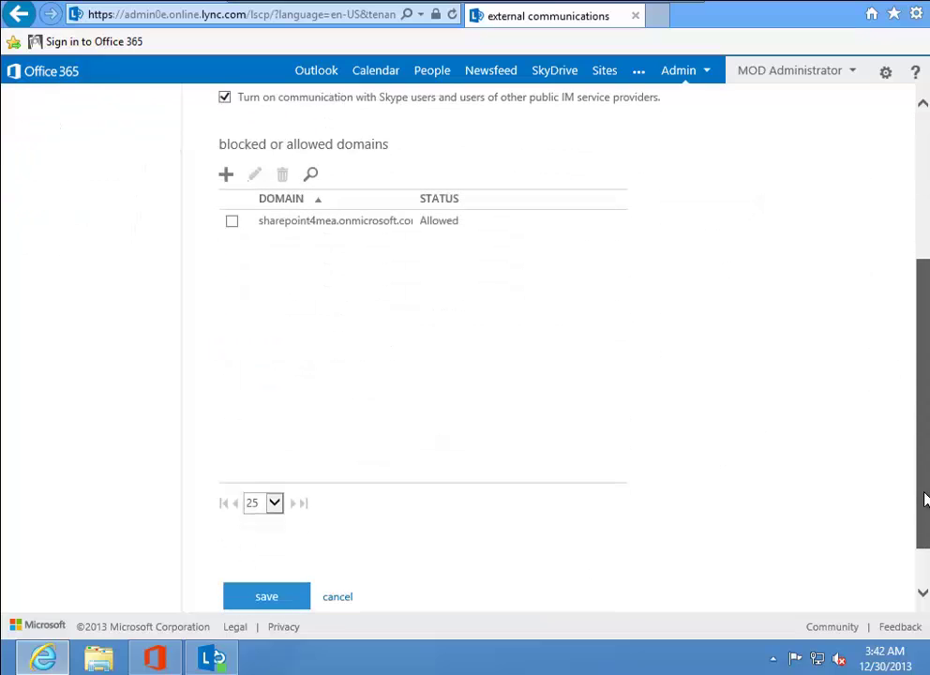
{"action": "left_click", "coordinate": [269, 595]}
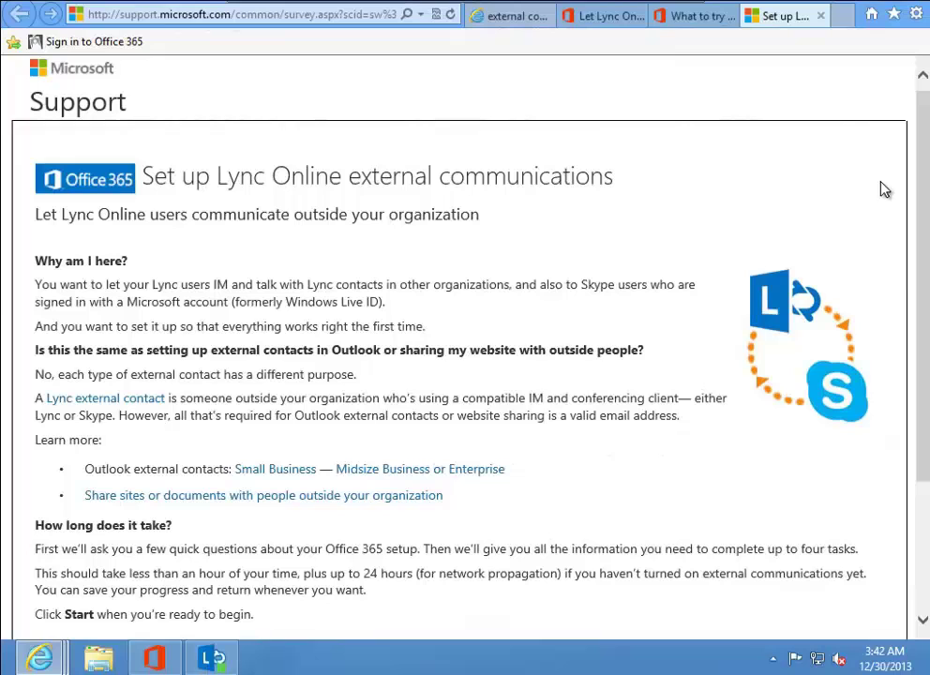
Scroll the 'Set up Lync Online external communications' guide down to its Start button.
{"action": "left_click_drag", "start_coordinate": [923, 181], "coordinate": [926, 223]}
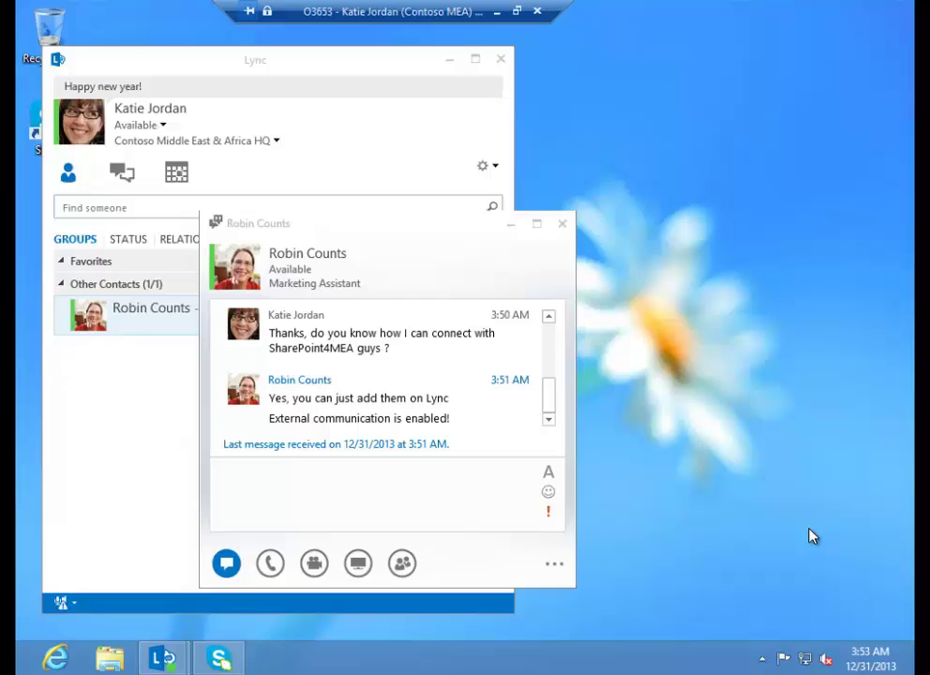
Minimize the chat and add the sharepoint4mea.onmicrosoft.com partner user as an external Lync contact.
{"action": "left_click", "coordinate": [511, 225]}
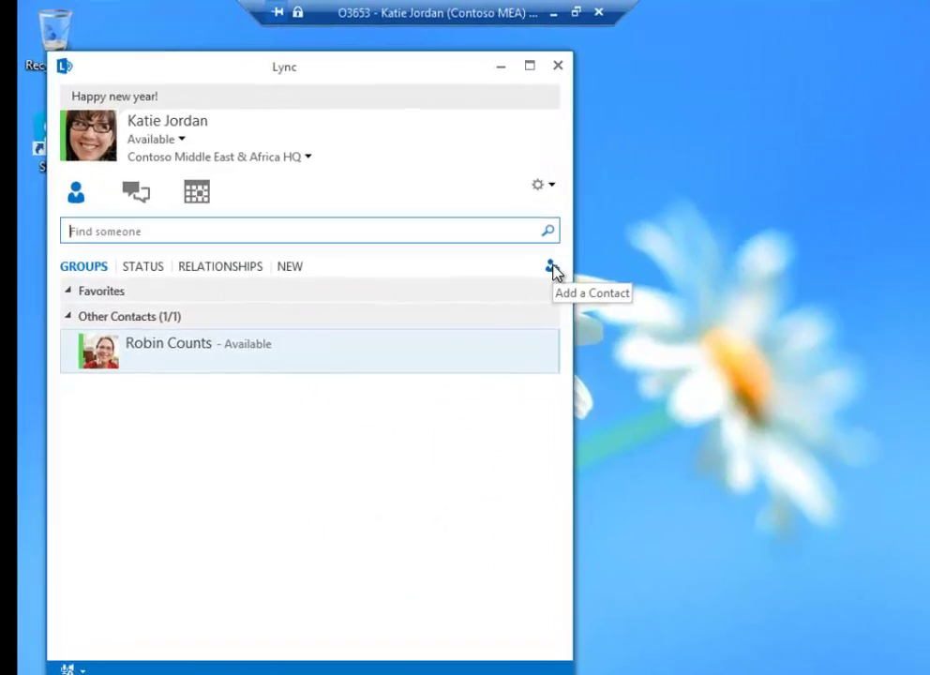
{"action": "left_click", "coordinate": [552, 269]}
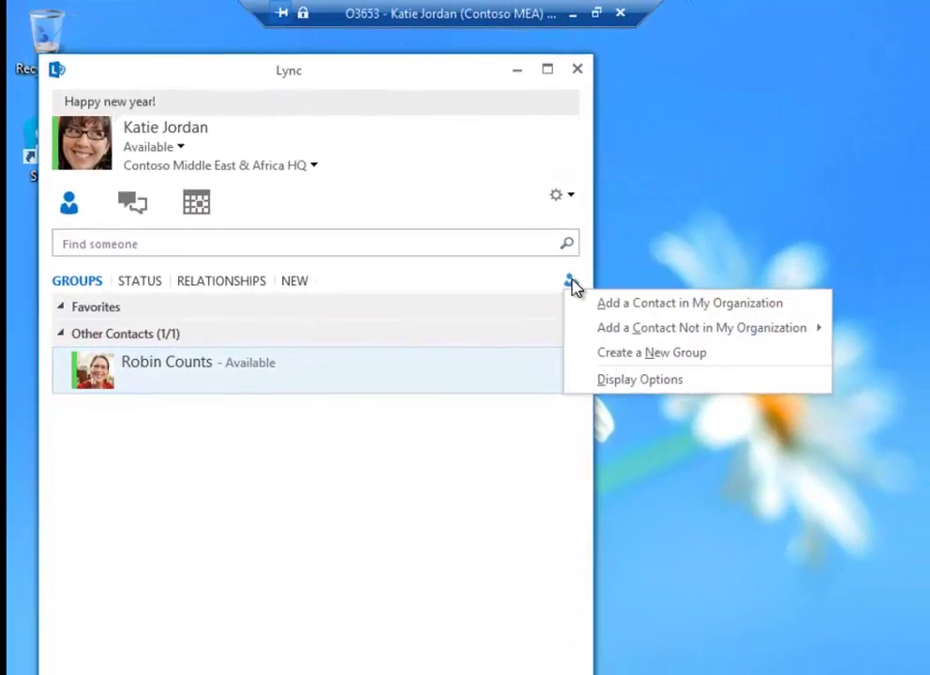
{"action": "mouse_move", "coordinate": [583, 323]}
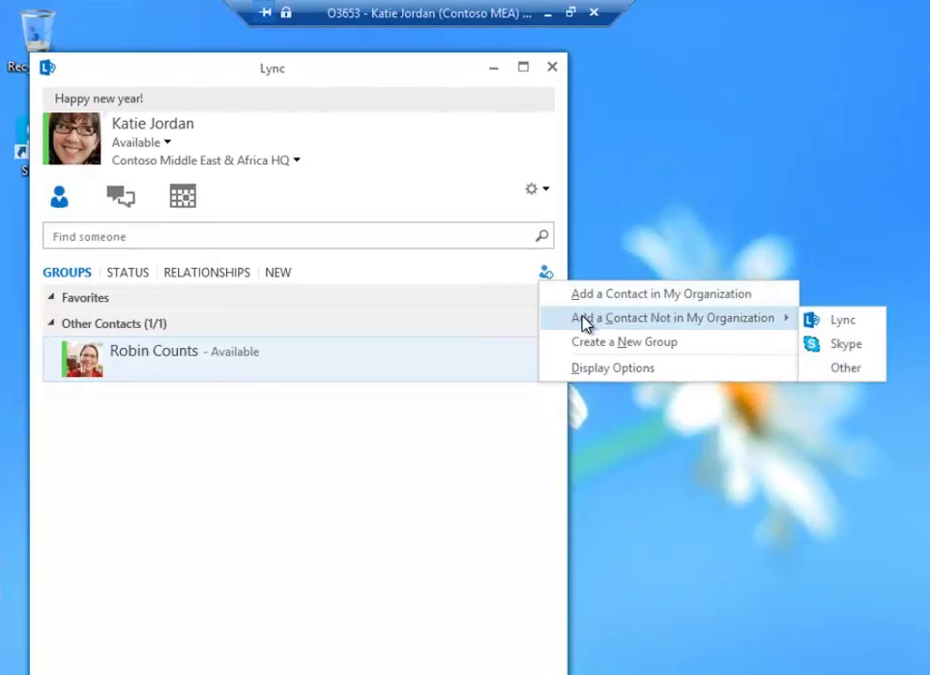
{"action": "left_click", "coordinate": [811, 323]}
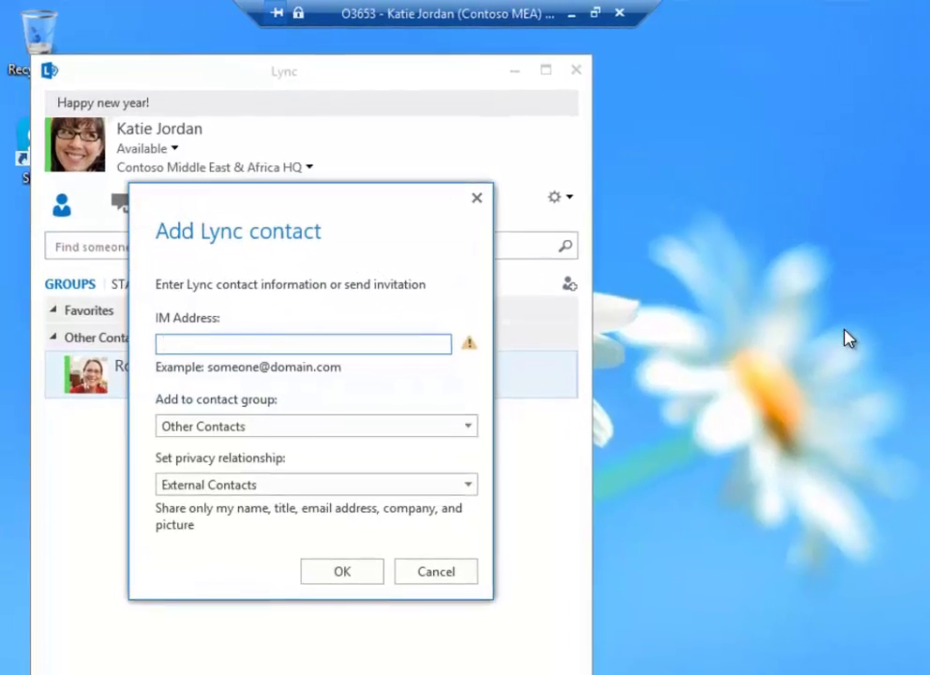
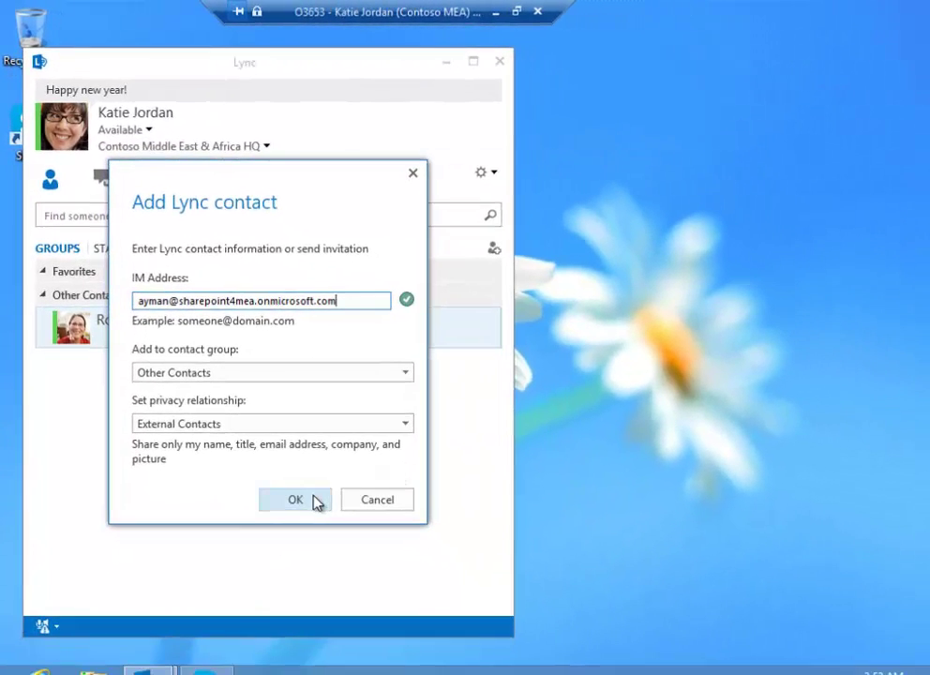
{"action": "left_click", "coordinate": [330, 525]}
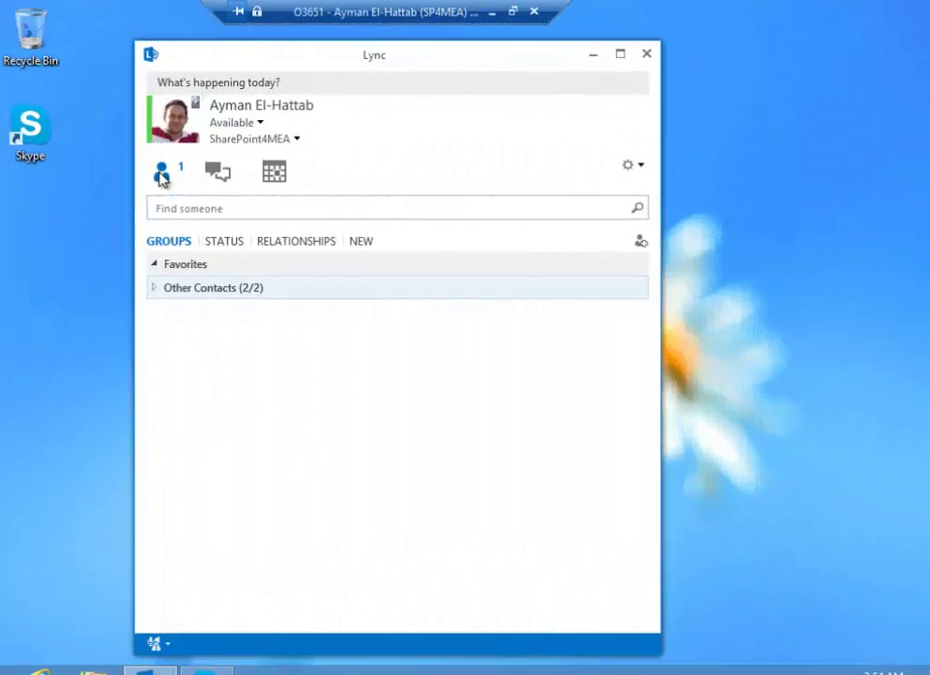
Accept the new contact request into Other Contacts and select that external contact.
{"action": "left_click", "coordinate": [161, 174]}
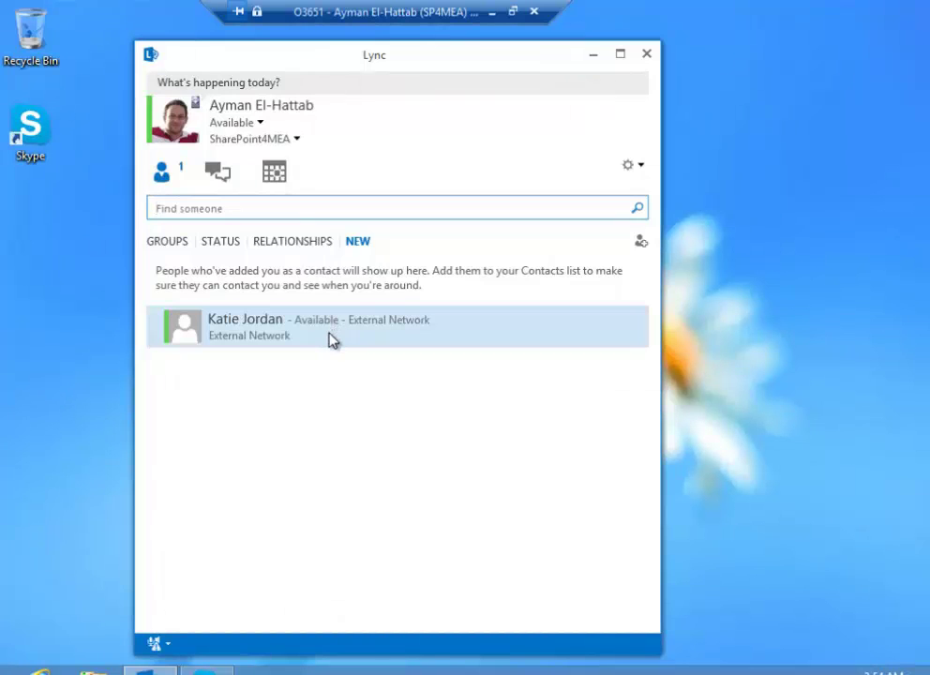
{"action": "right_click", "coordinate": [330, 340]}
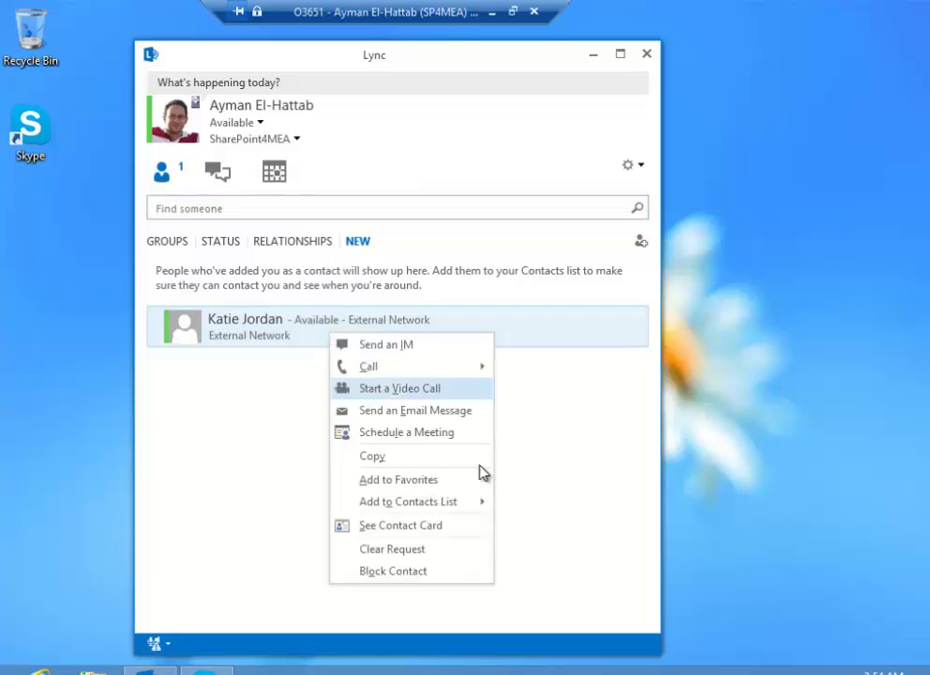
{"action": "mouse_move", "coordinate": [483, 508]}
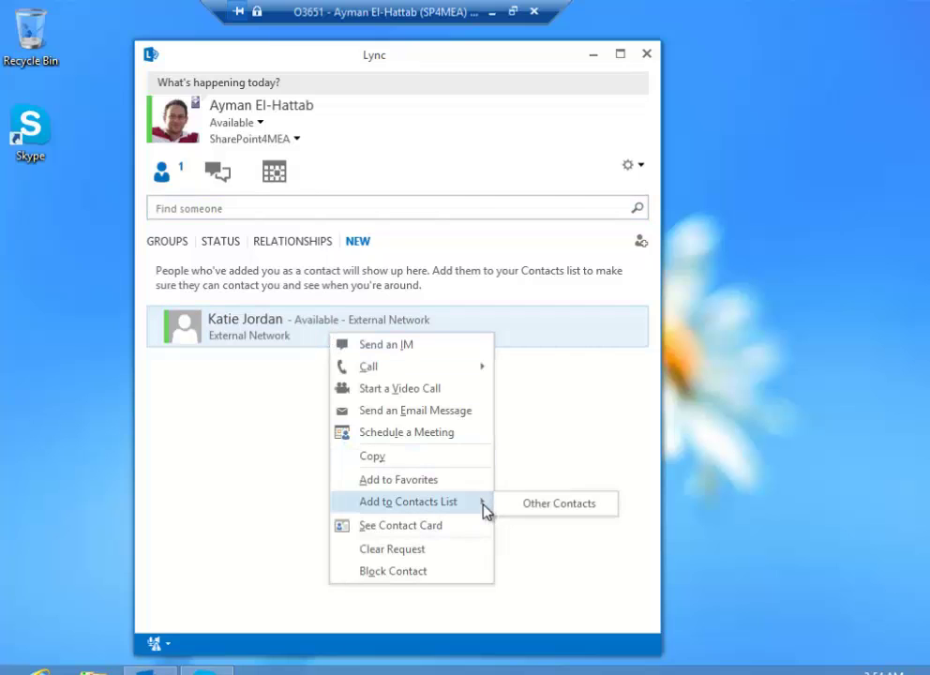
{"action": "left_click", "coordinate": [558, 507]}
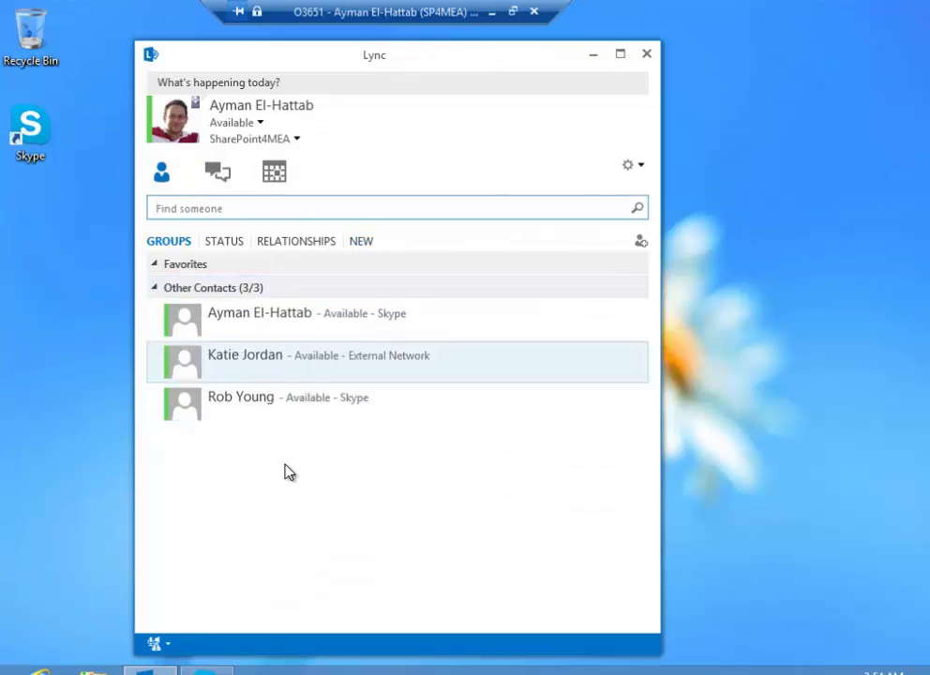
{"action": "left_click", "coordinate": [401, 365]}
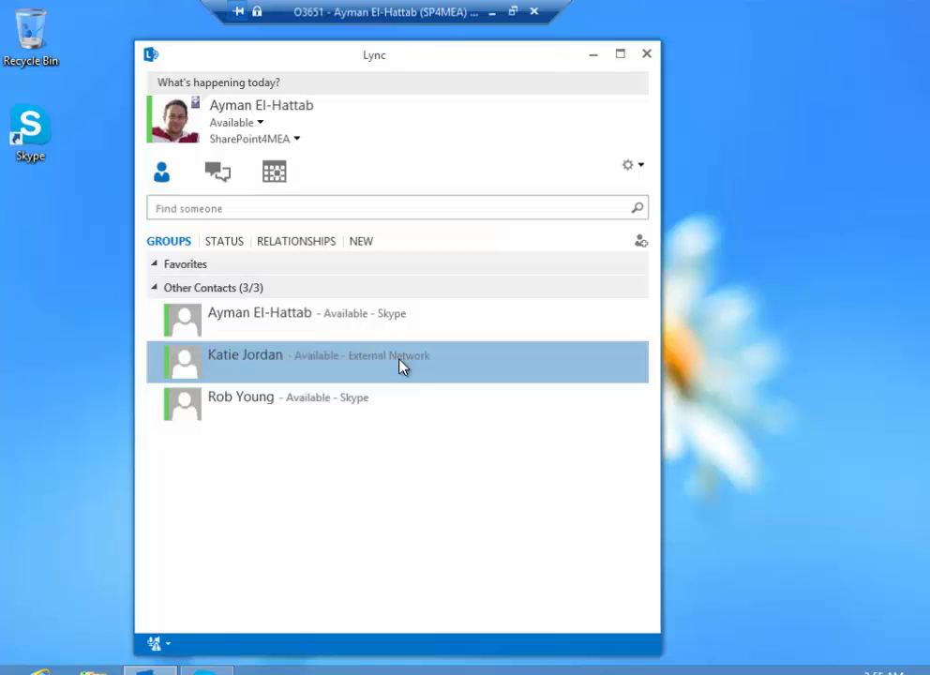
Send a thank-you greeting to the external contact, then accept it on the other machine and reply 'Nice to meet you :)'.
{"action": "double_click", "coordinate": [400, 366]}
{"action": "type", "text": "H"}
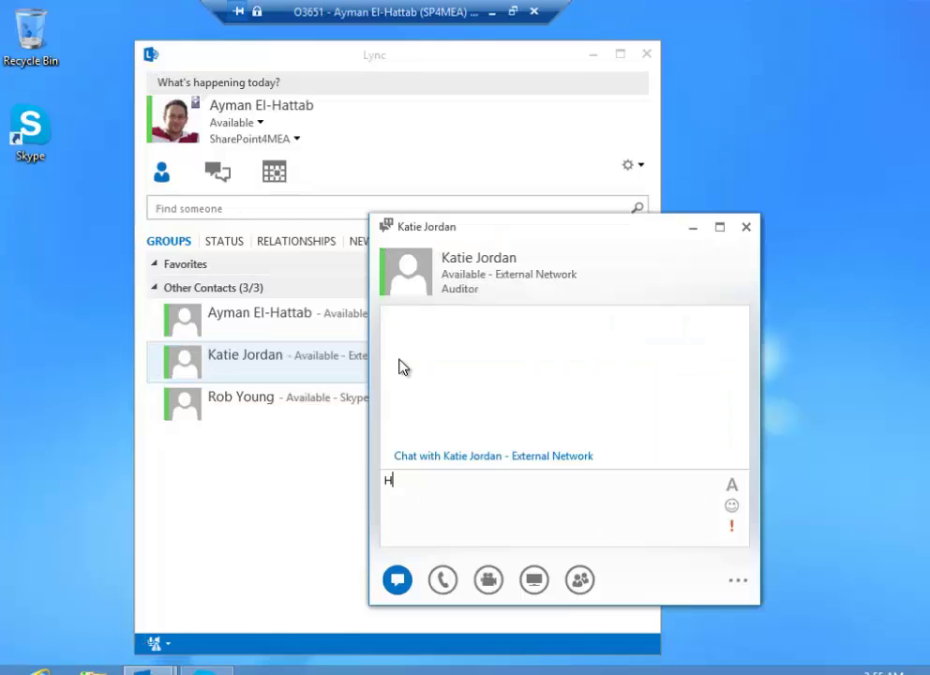
{"action": "type", "text": "i Katie, Thanks for adding me"}
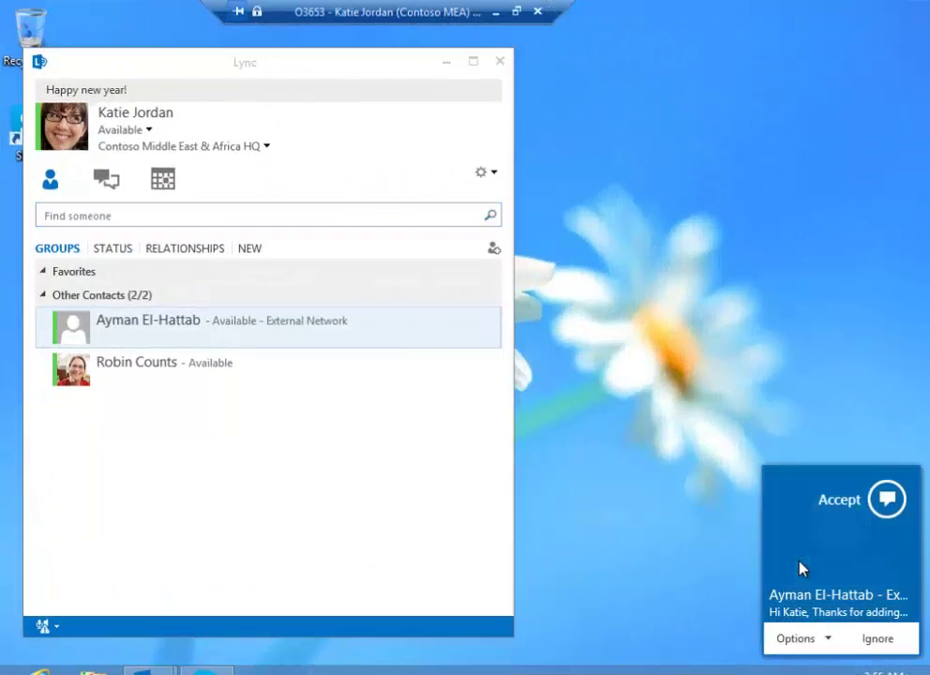
{"action": "left_click", "coordinate": [801, 568]}
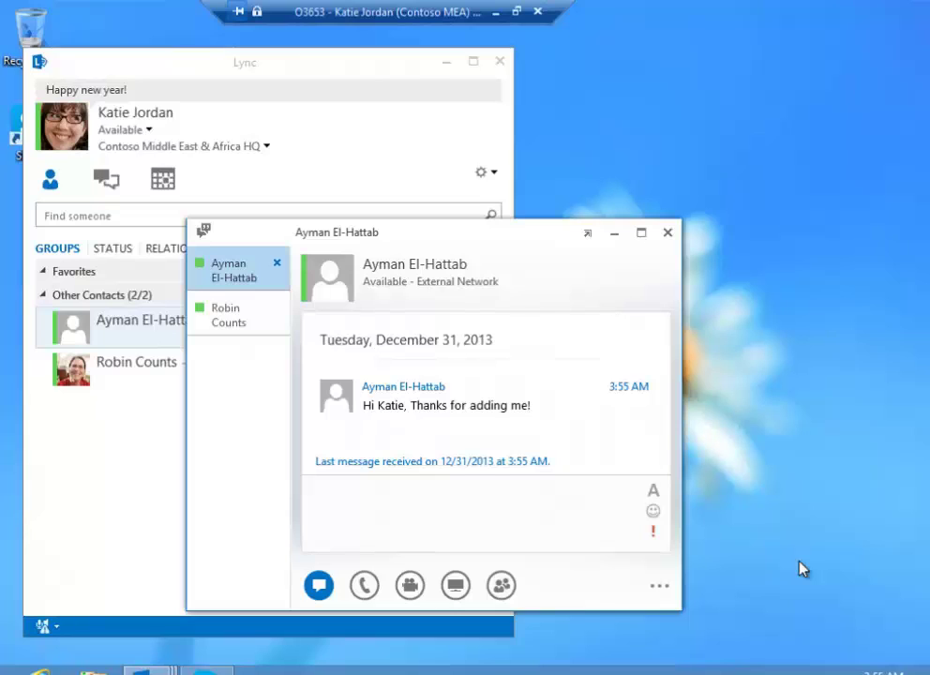
{"action": "type", "text": "Nice to meet you :)"}
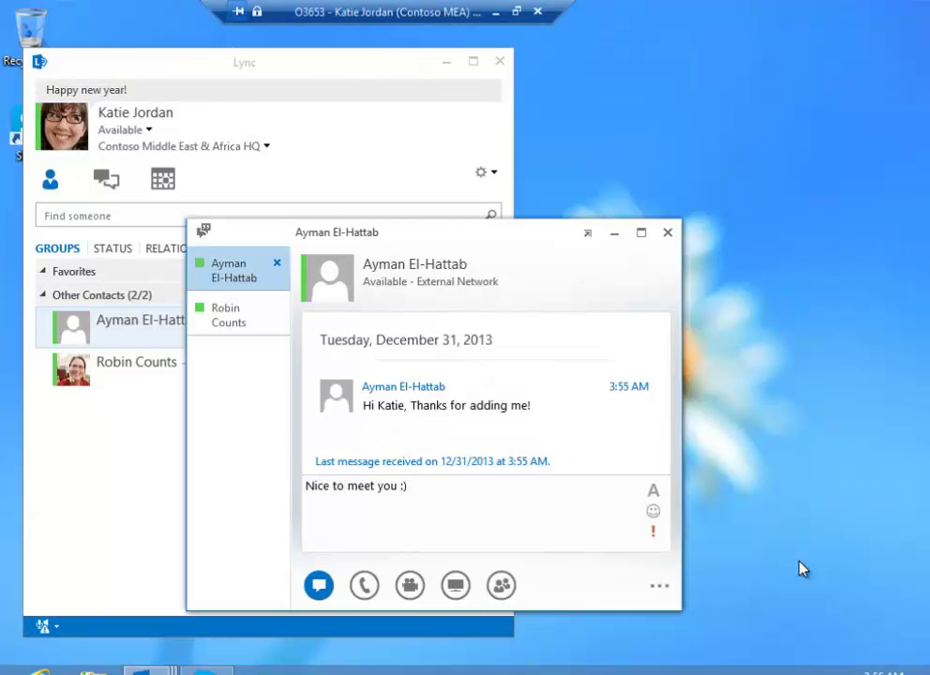
{"action": "key", "text": "Return"}
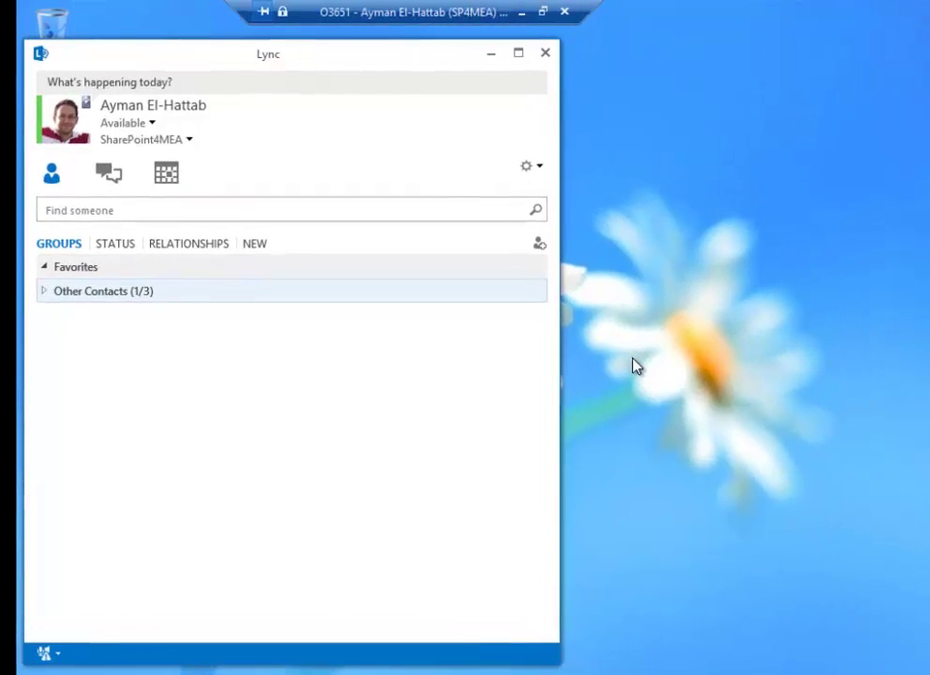
Start adding a Skype contact by e-mail address, cancel it, then expand Other Contacts to list all three contacts.
{"action": "left_click", "coordinate": [541, 248]}
{"action": "mouse_move", "coordinate": [579, 293]}
{"action": "left_click", "coordinate": [801, 313]}
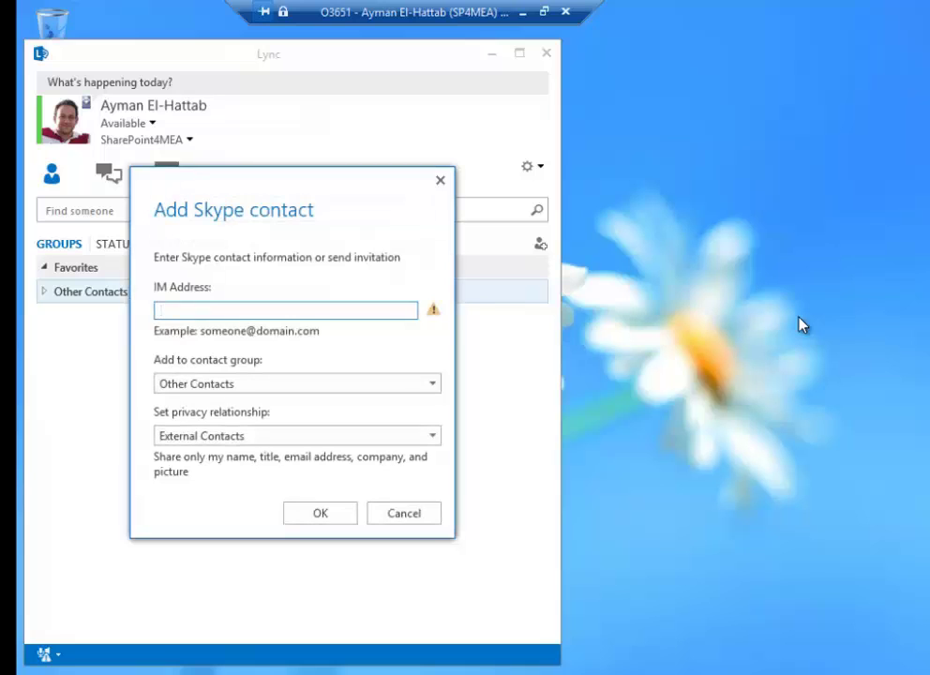
{"action": "type", "text": "something@outlook.com"}
{"action": "left_click", "coordinate": [405, 515]}
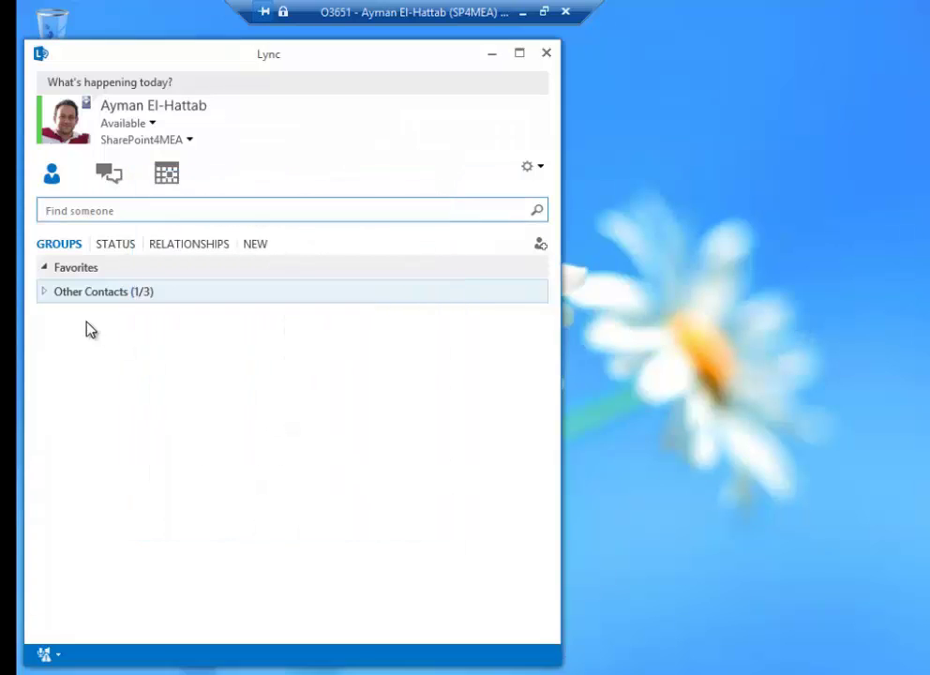
{"action": "left_click", "coordinate": [43, 292]}
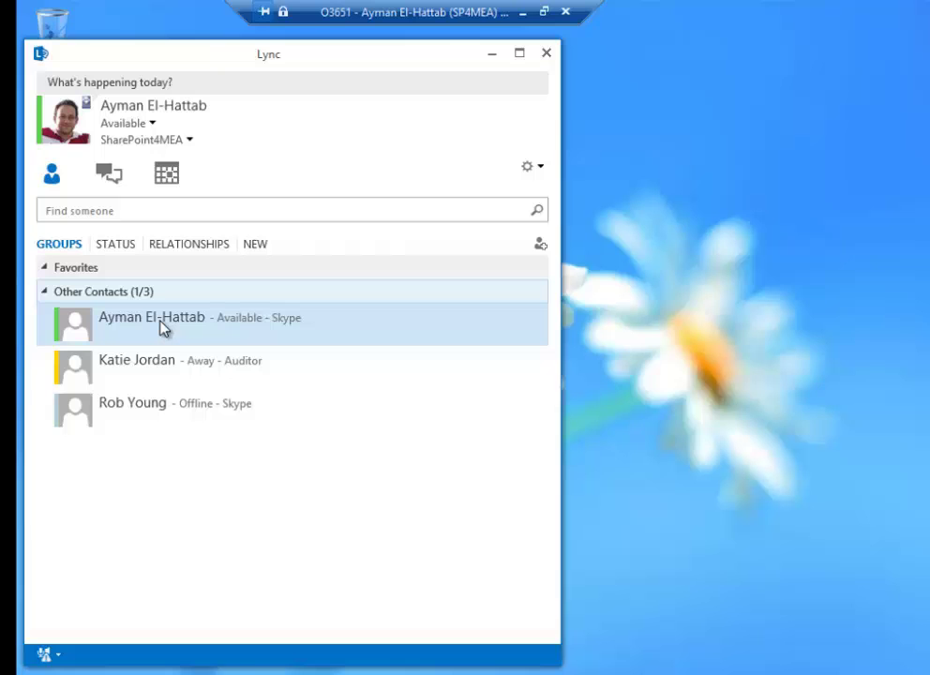
Send 'Hi Skype' from Lync to the Skype contact.
{"action": "left_click", "coordinate": [242, 664]}
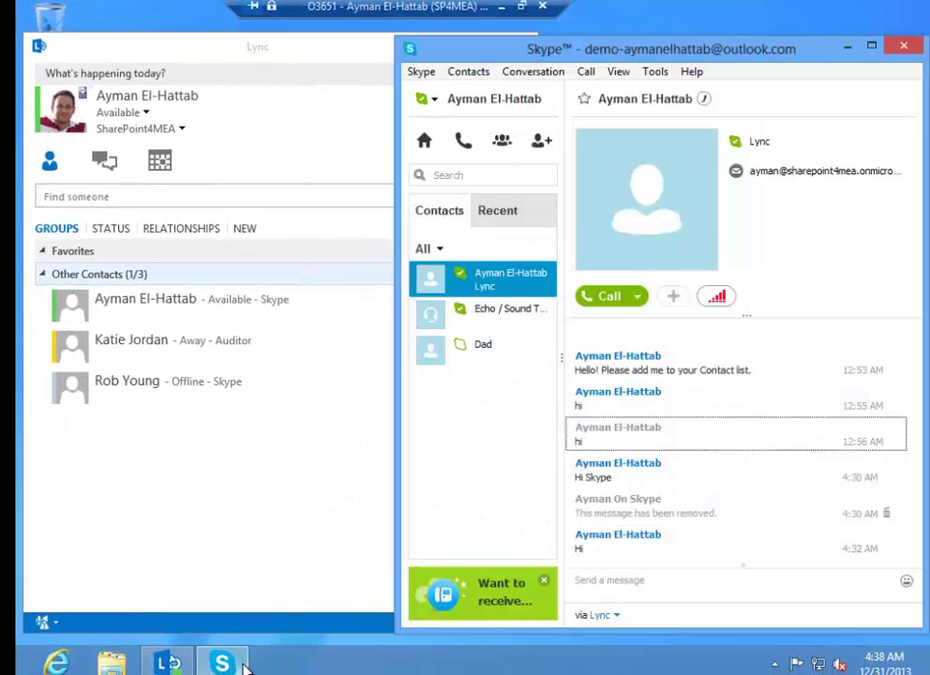
{"action": "double_click", "coordinate": [203, 299]}
{"action": "type", "text": "Hi Skype"}
{"action": "key", "text": "Return"}
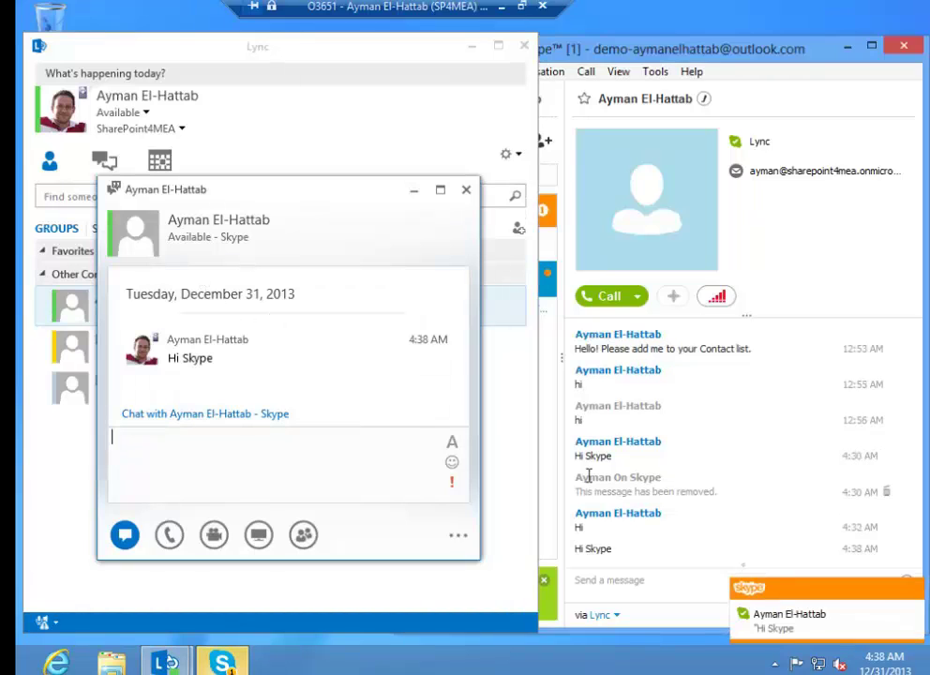
Reply from Skype with 'Hi Lync :) :)' so it appears in Lync.
{"action": "left_click", "coordinate": [795, 628]}
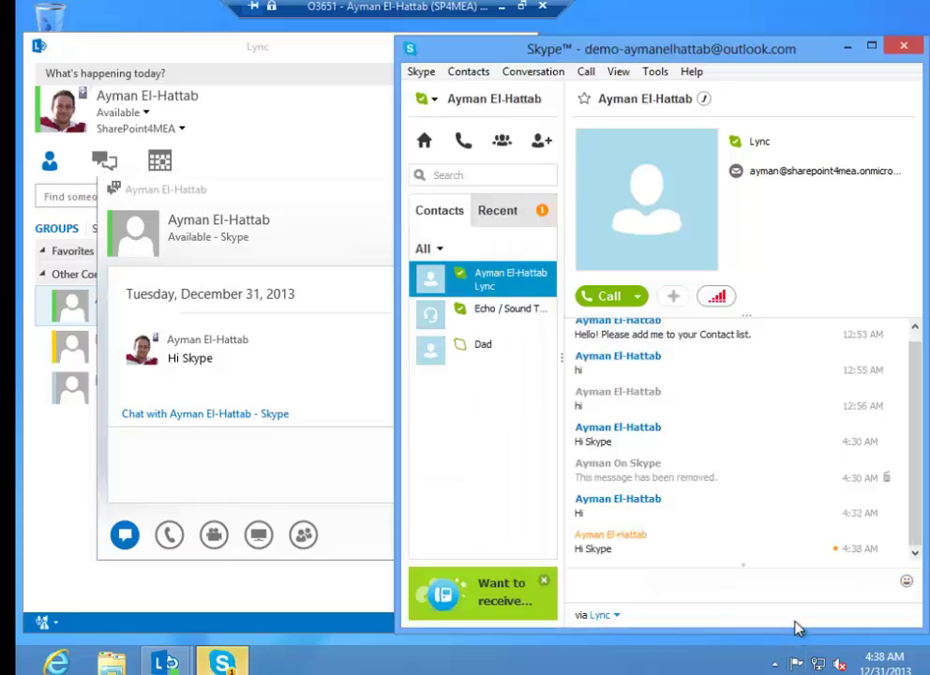
{"action": "type", "text": "Hi"}
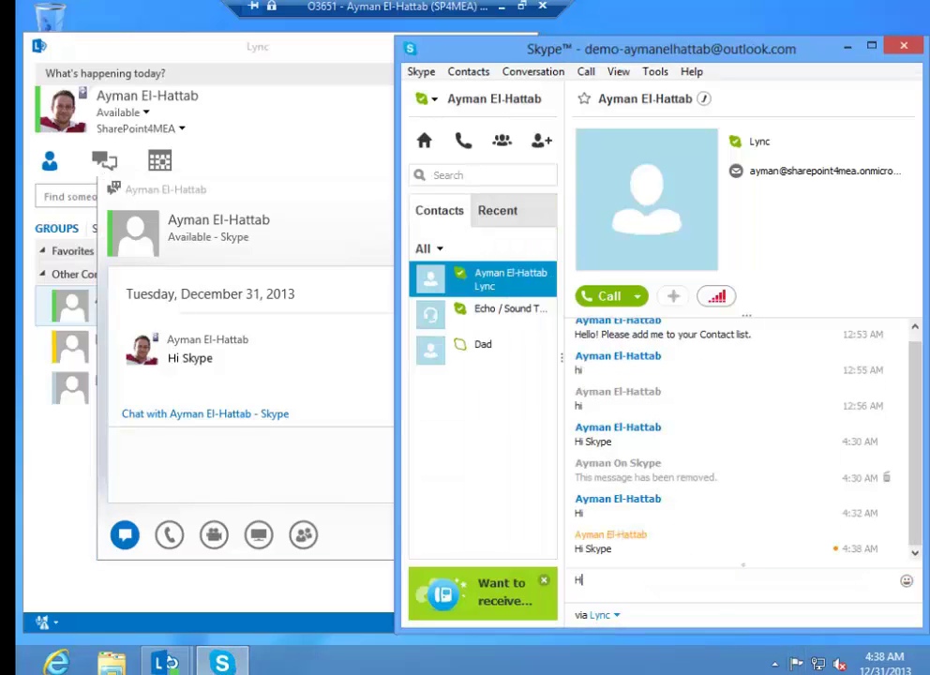
{"action": "type", "text": " Lync :) :)"}
{"action": "key", "text": "shift+Return"}
{"action": "key", "text": "Return"}
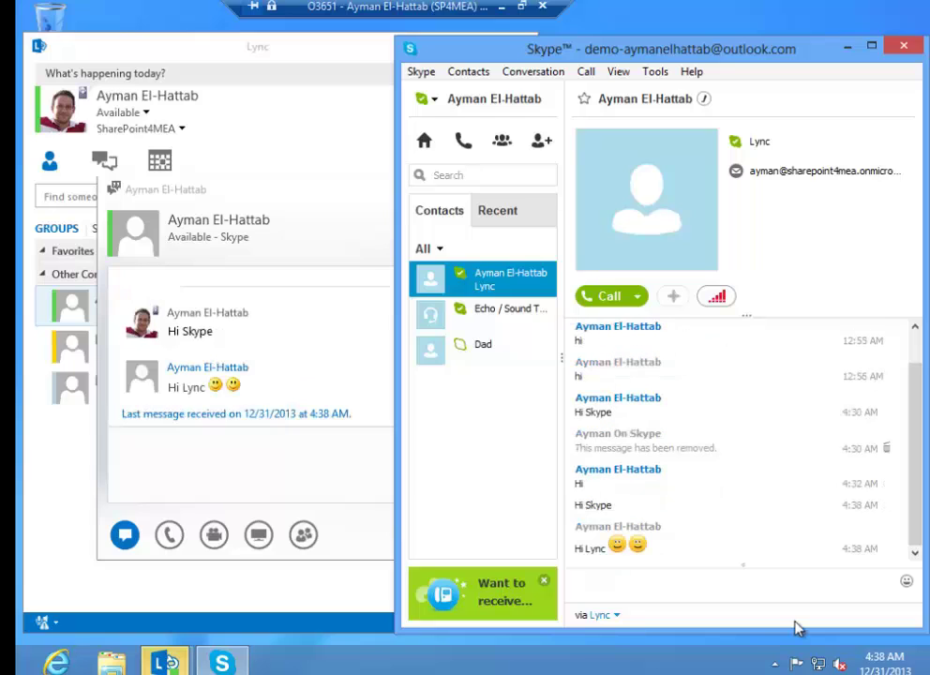